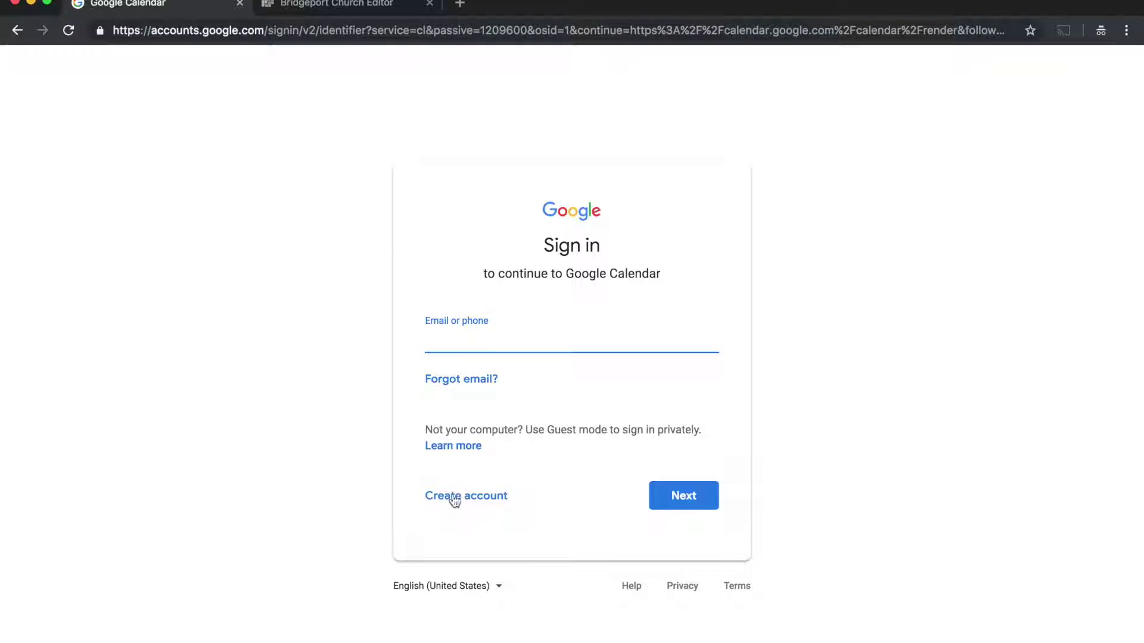
Enter the church account's Gmail address on the Google sign-in page and continue to the password step
{"action": "left_click", "coordinate": [479, 502]}
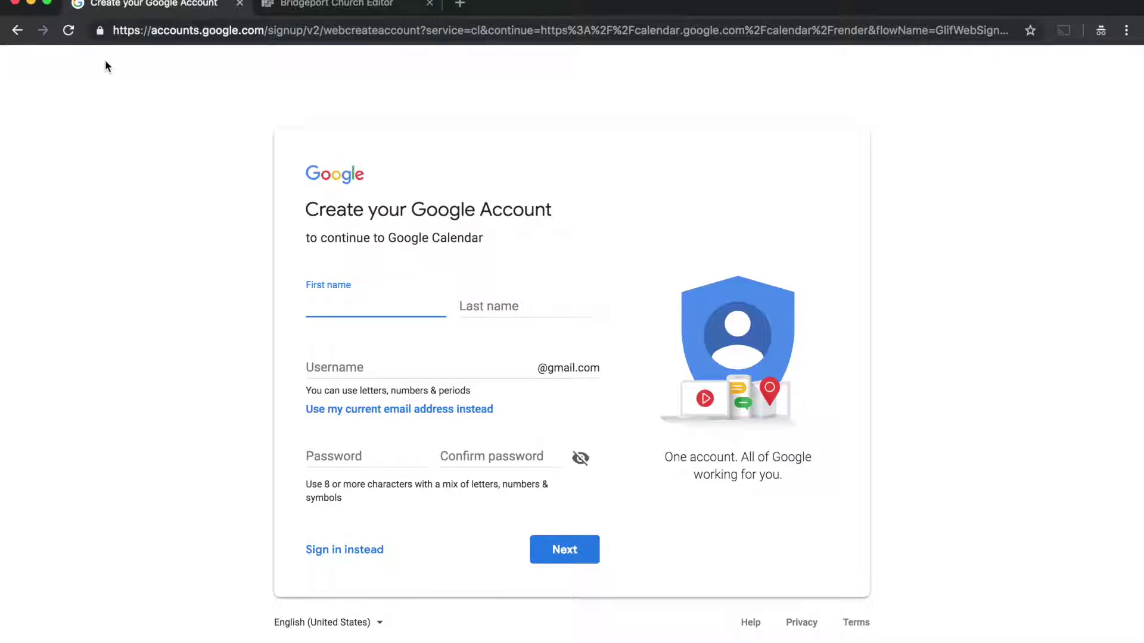
{"action": "left_click", "coordinate": [18, 31]}
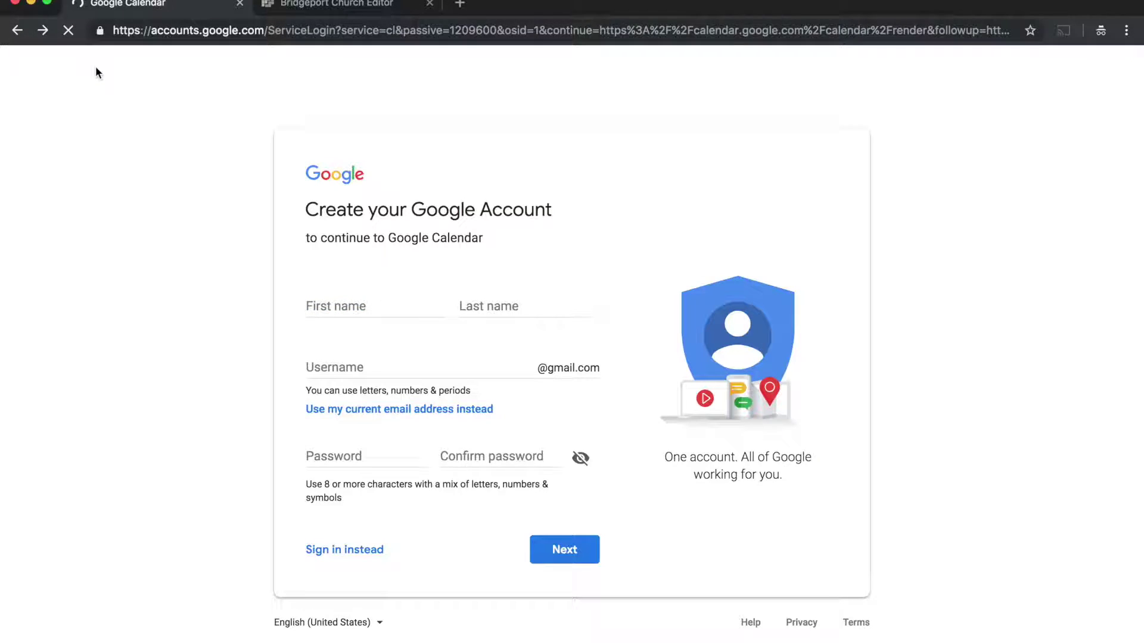
{"action": "left_click", "coordinate": [452, 338]}
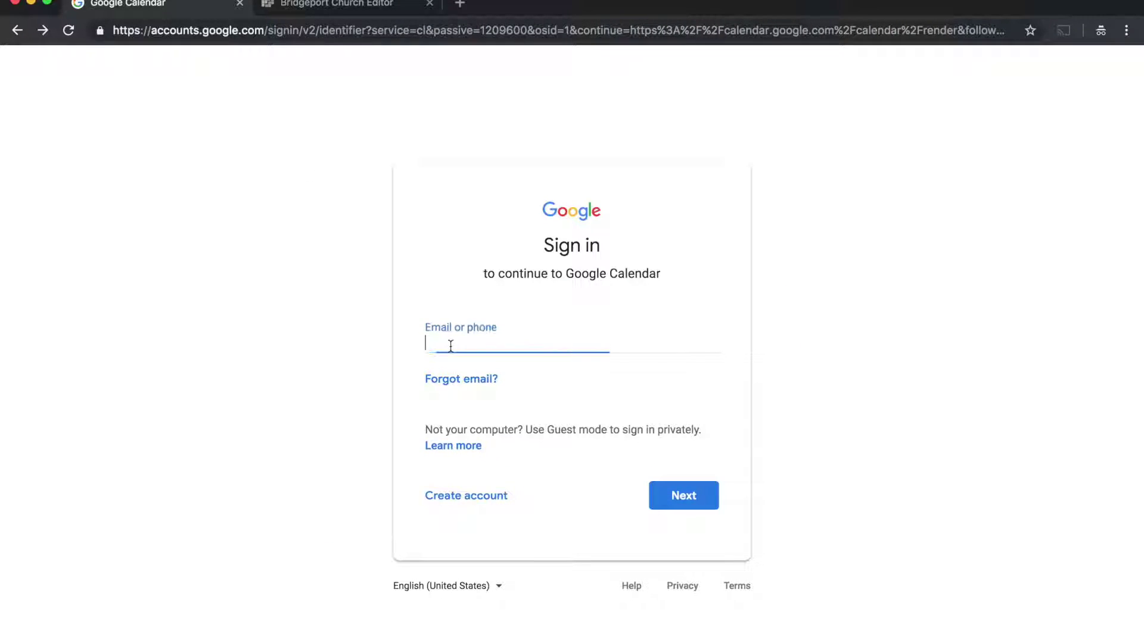
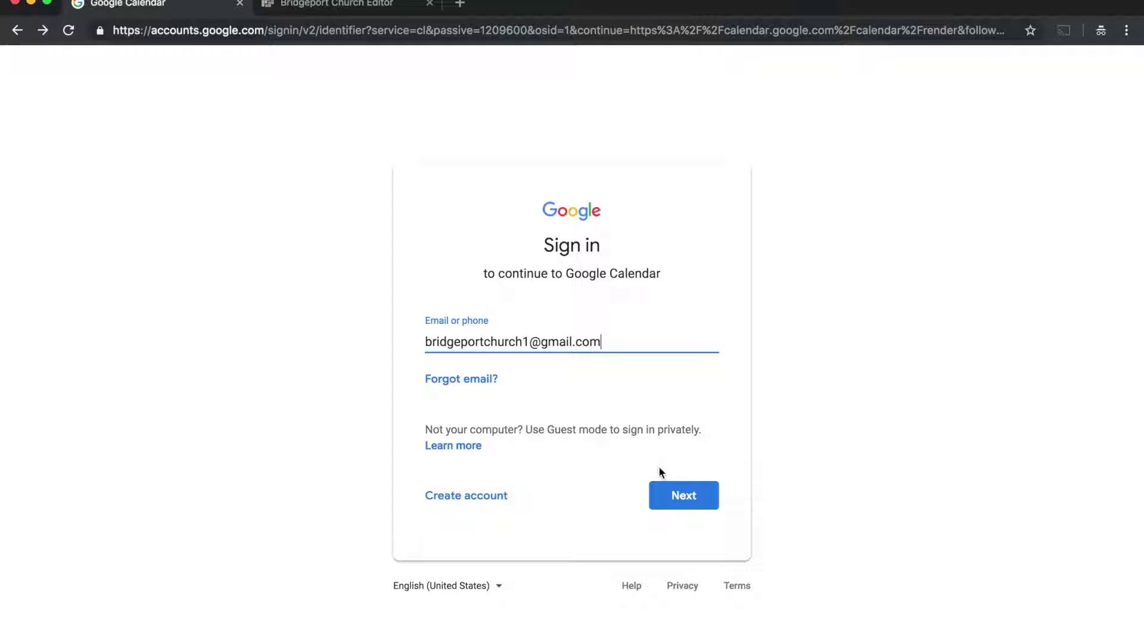
{"action": "left_click", "coordinate": [671, 487]}
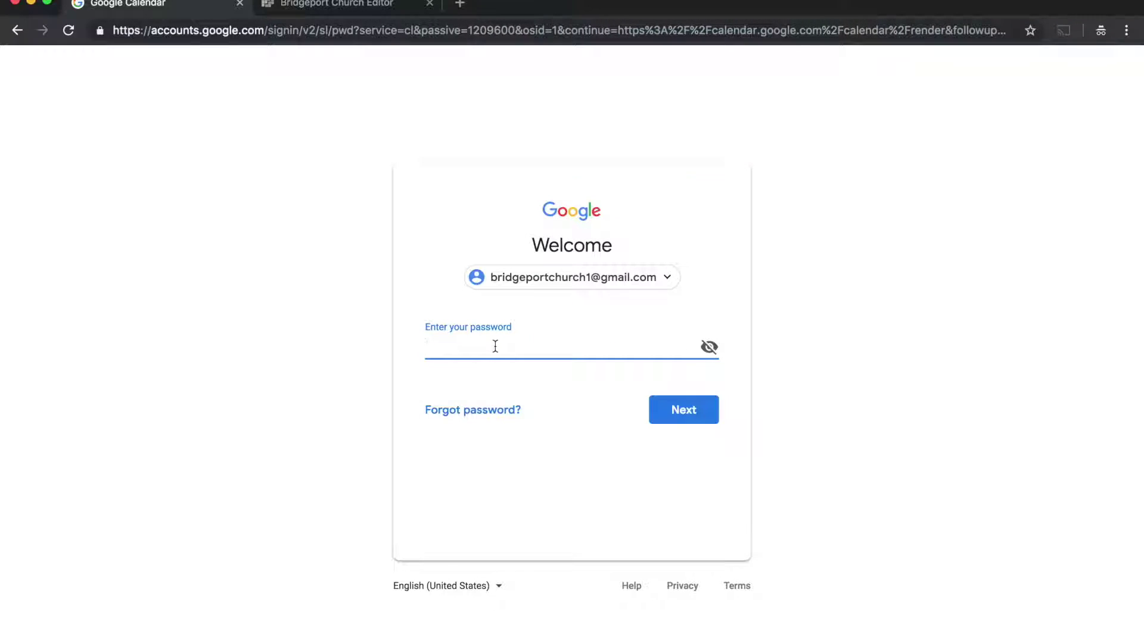
Submit the password, then open Google Calendar's General settings from the gear menu
{"action": "key", "text": "Return"}
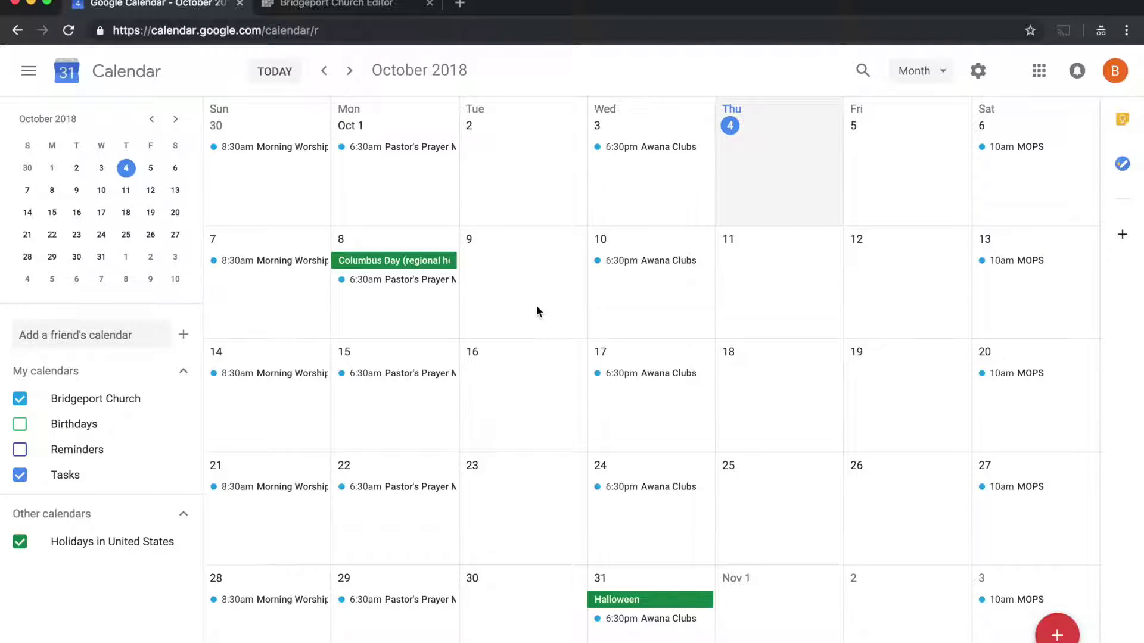
{"action": "left_click", "coordinate": [979, 72]}
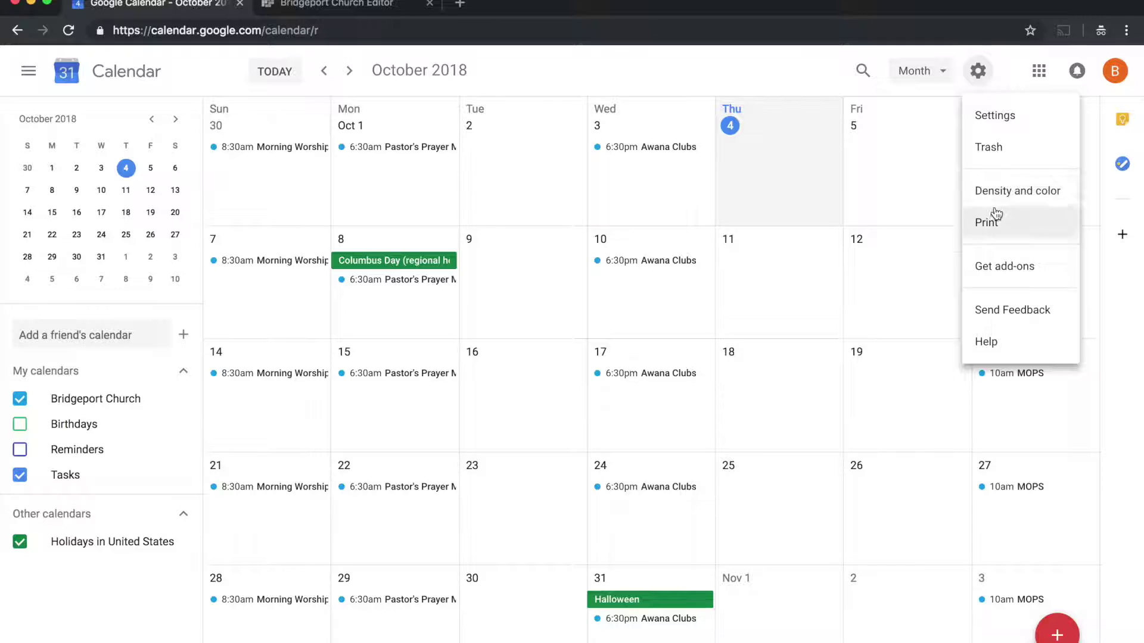
{"action": "left_click", "coordinate": [1001, 117]}
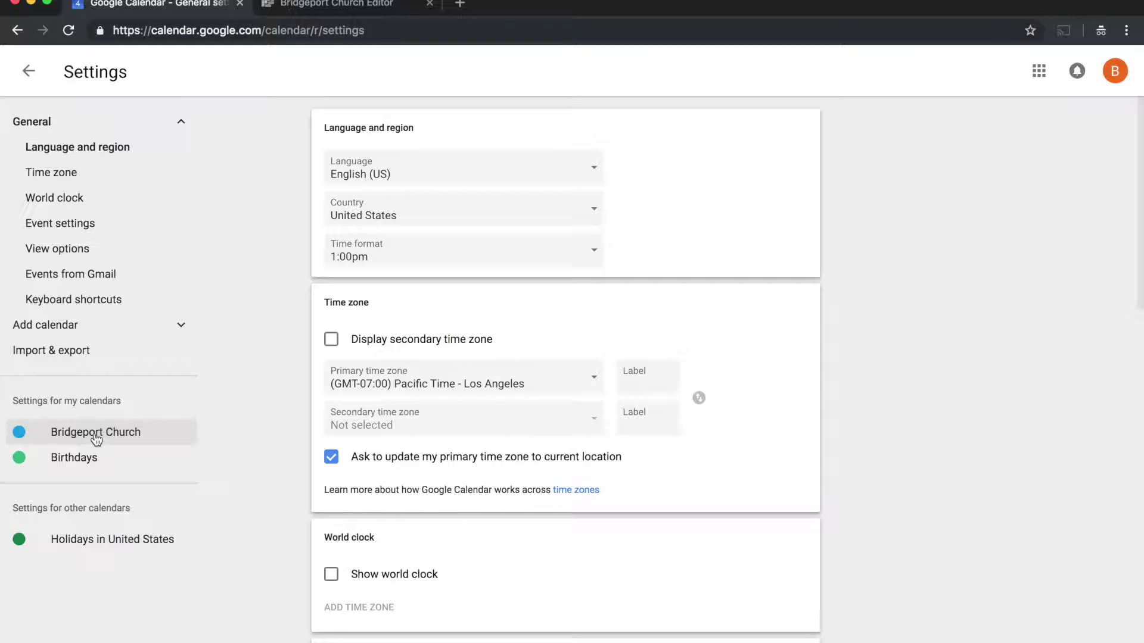
Open the Bridgeport Church calendar's settings and select its Calendar ID under Integrate calendar
{"action": "left_click", "coordinate": [95, 433]}
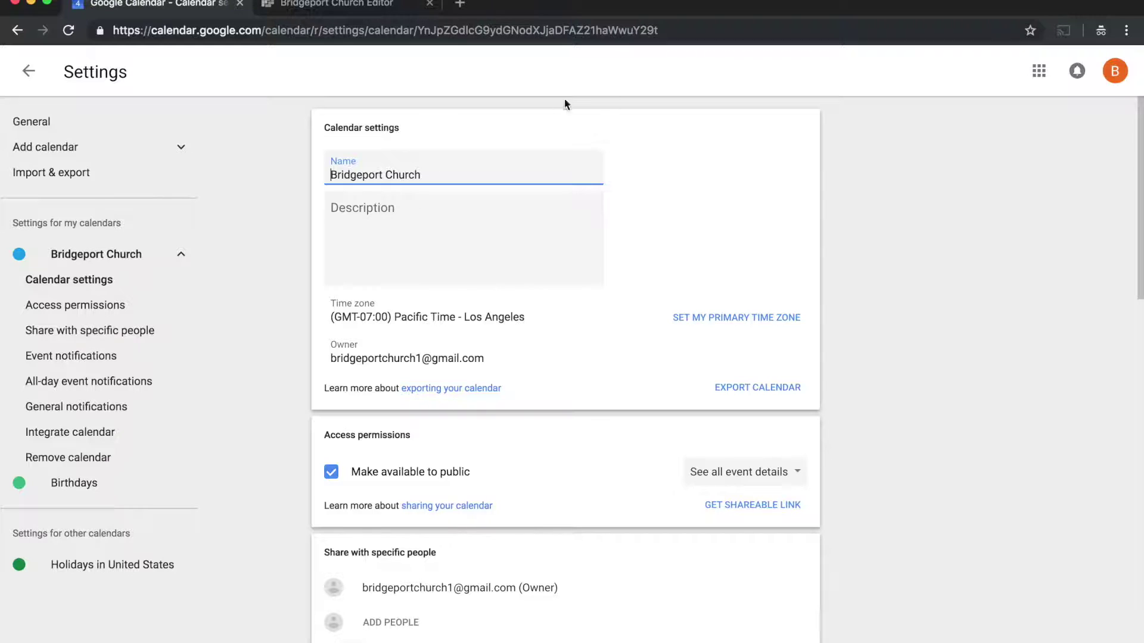
{"action": "scroll", "coordinate": [514, 310], "scroll_direction": "down", "scroll_amount": 3}
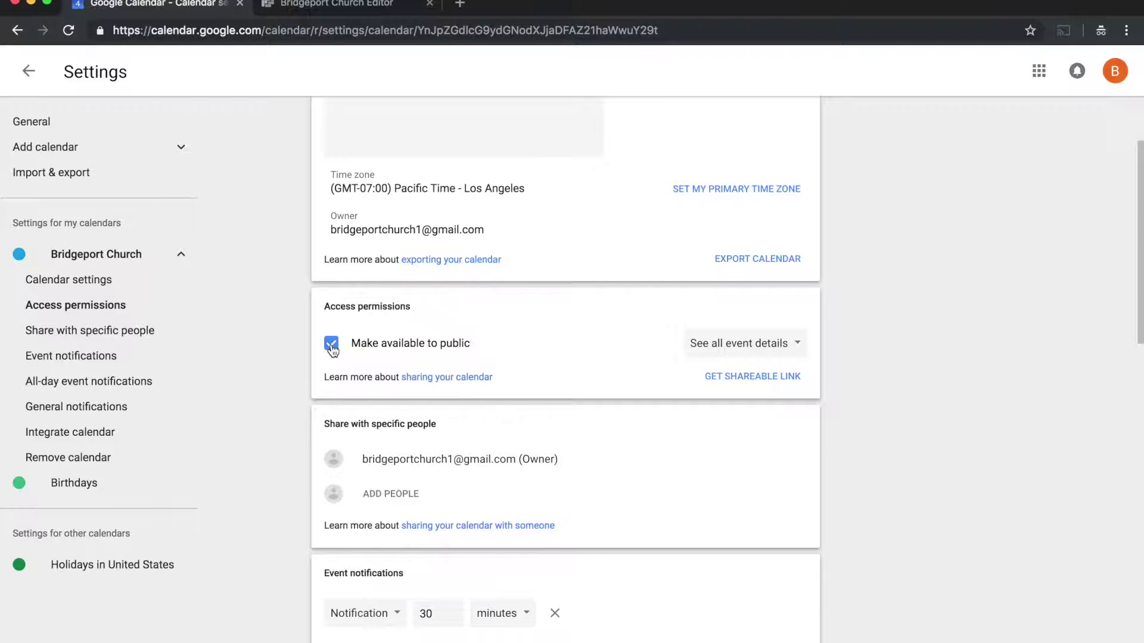
{"action": "scroll", "coordinate": [417, 437], "scroll_direction": "down", "scroll_amount": 8}
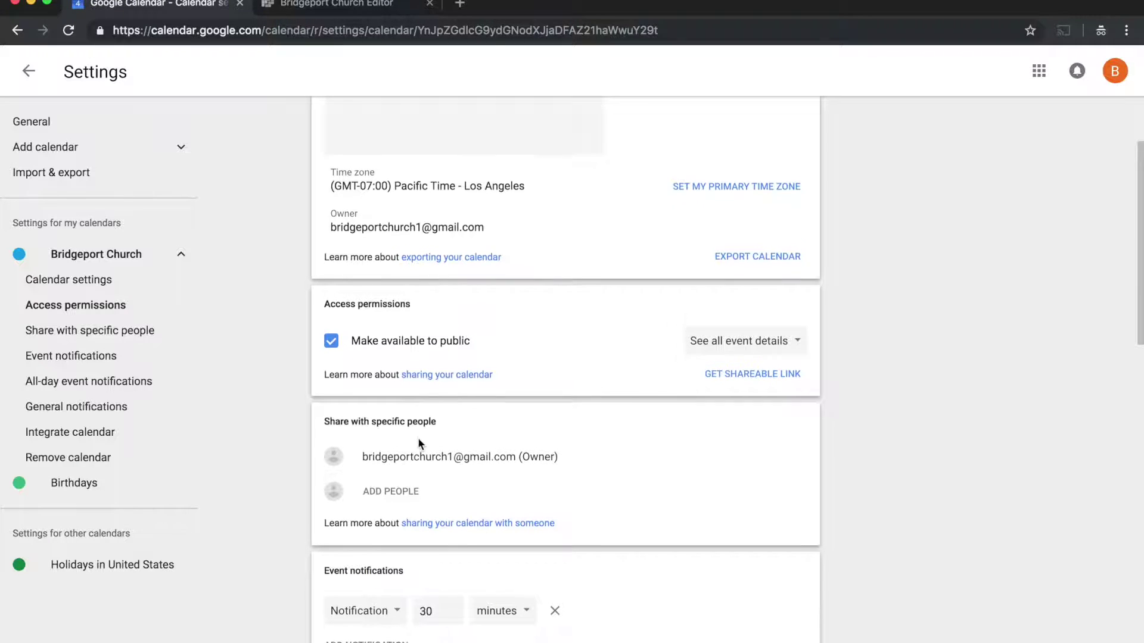
{"action": "scroll", "coordinate": [417, 437], "scroll_direction": "down", "scroll_amount": 3}
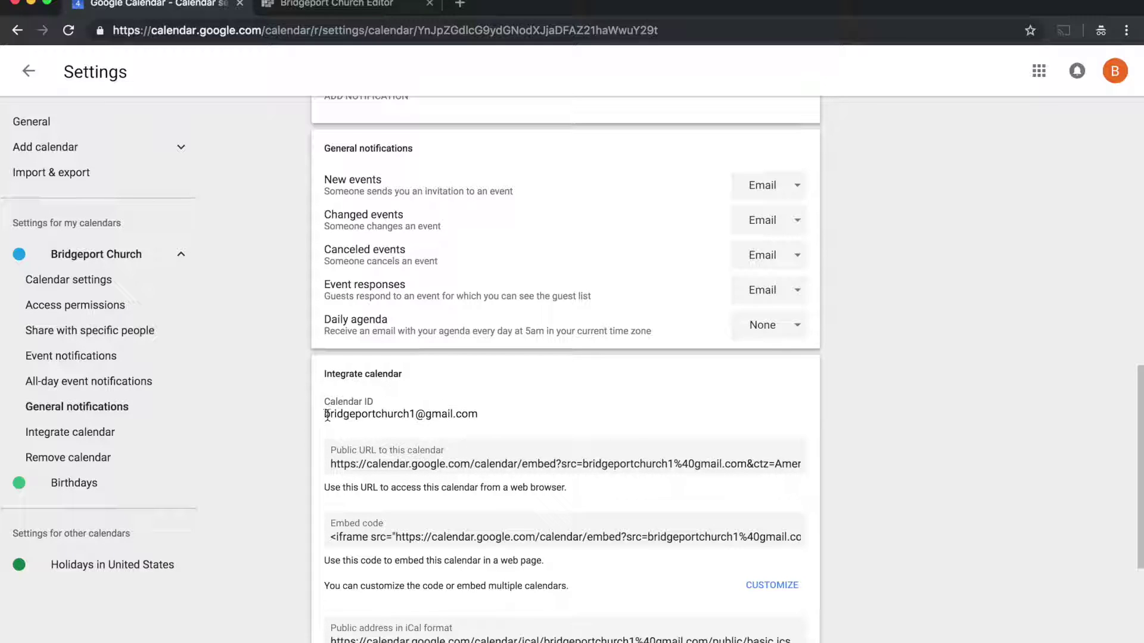
{"action": "left_click_drag", "start_coordinate": [482, 419], "coordinate": [324, 414]}
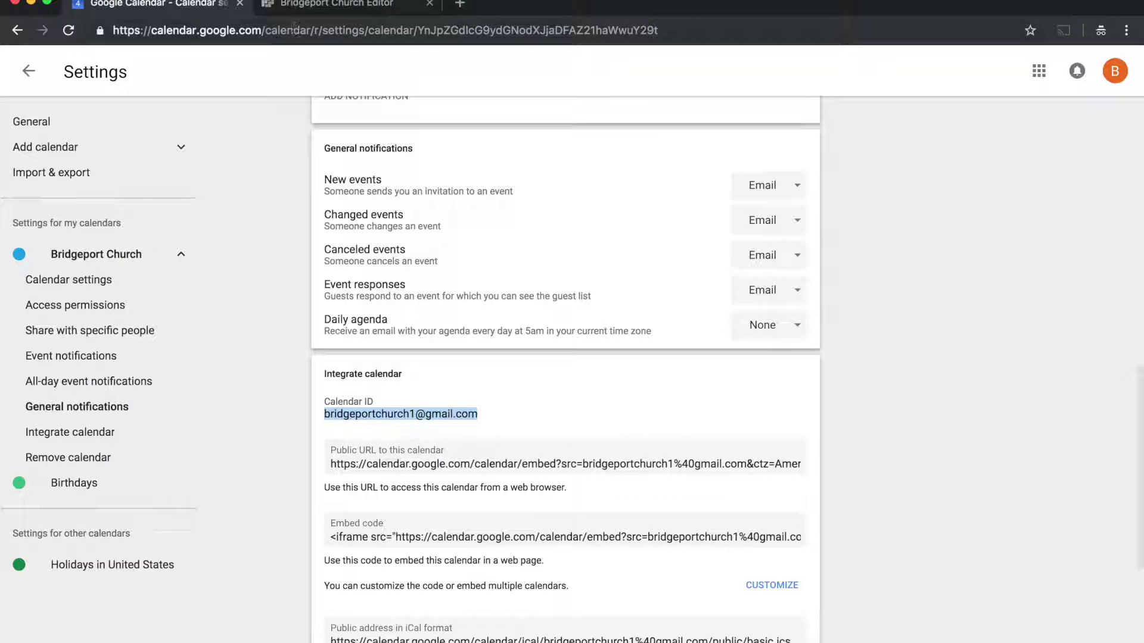
{"action": "left_click", "coordinate": [302, 8]}
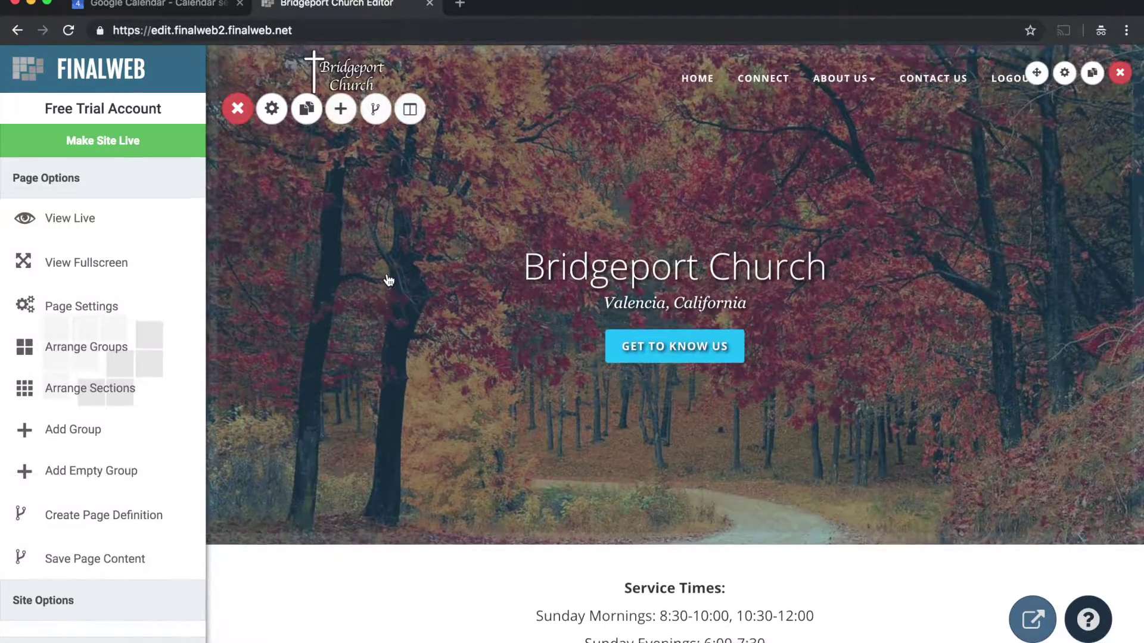
Add a new Empty Groups group with the Standard layout to the Bridgeport Church page
{"action": "scroll", "coordinate": [388, 280], "scroll_direction": "down", "scroll_amount": 2}
{"action": "scroll", "coordinate": [388, 280], "scroll_direction": "down", "scroll_amount": 10}
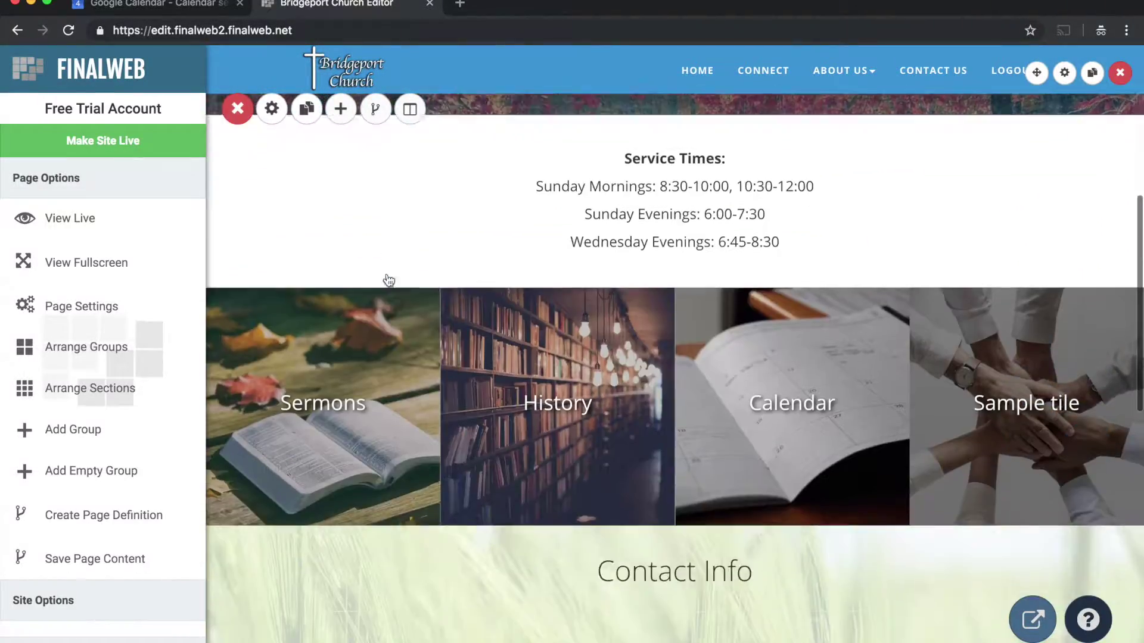
{"action": "scroll", "coordinate": [292, 354], "scroll_direction": "down", "scroll_amount": 8}
{"action": "scroll", "coordinate": [287, 352], "scroll_direction": "up", "scroll_amount": 8}
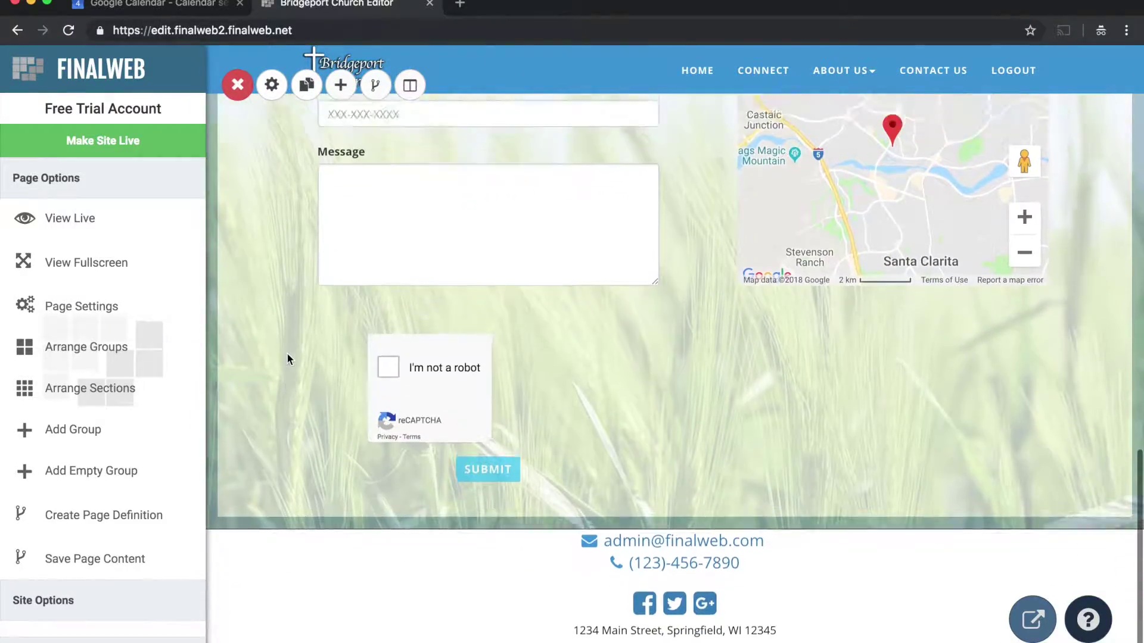
{"action": "scroll", "coordinate": [304, 303], "scroll_direction": "up", "scroll_amount": 12}
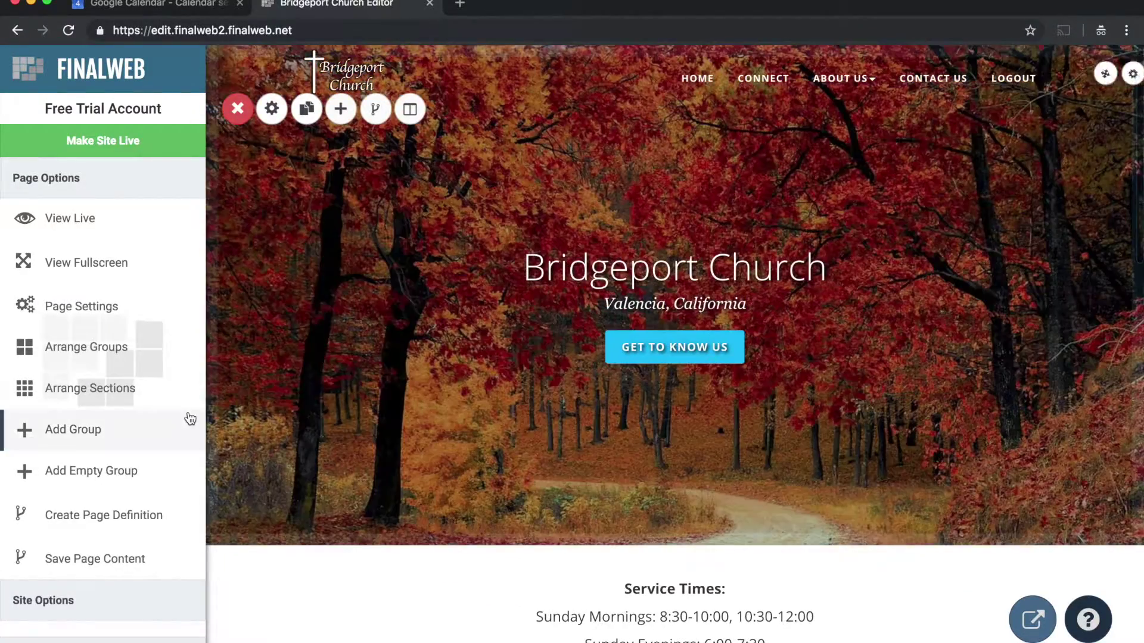
{"action": "left_click", "coordinate": [70, 431]}
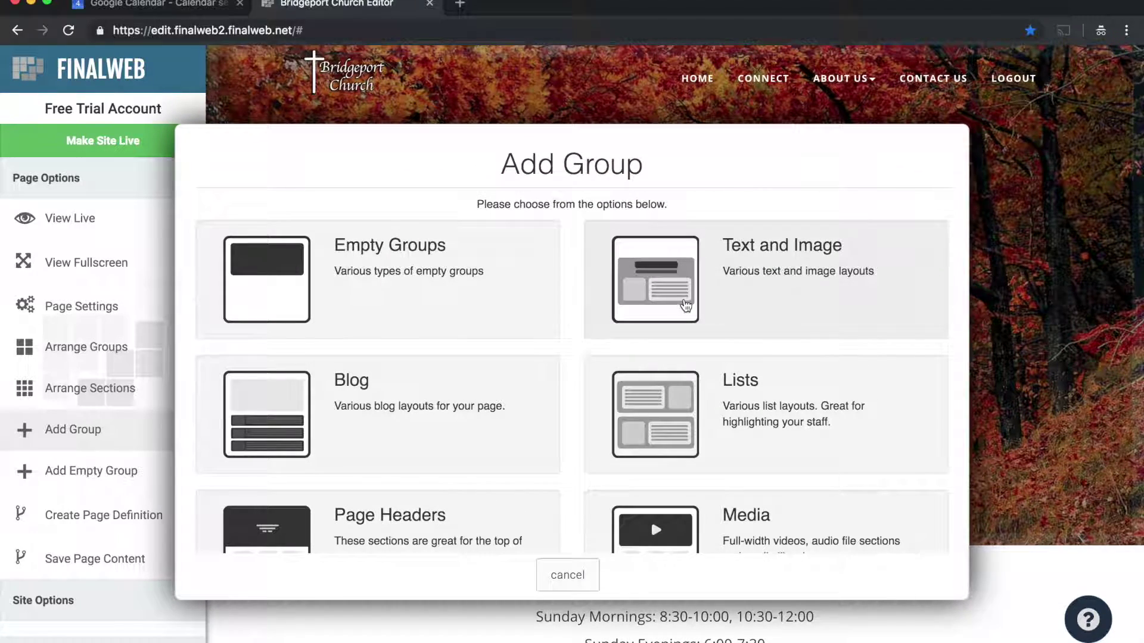
{"action": "scroll", "coordinate": [660, 364], "scroll_direction": "down", "scroll_amount": 3}
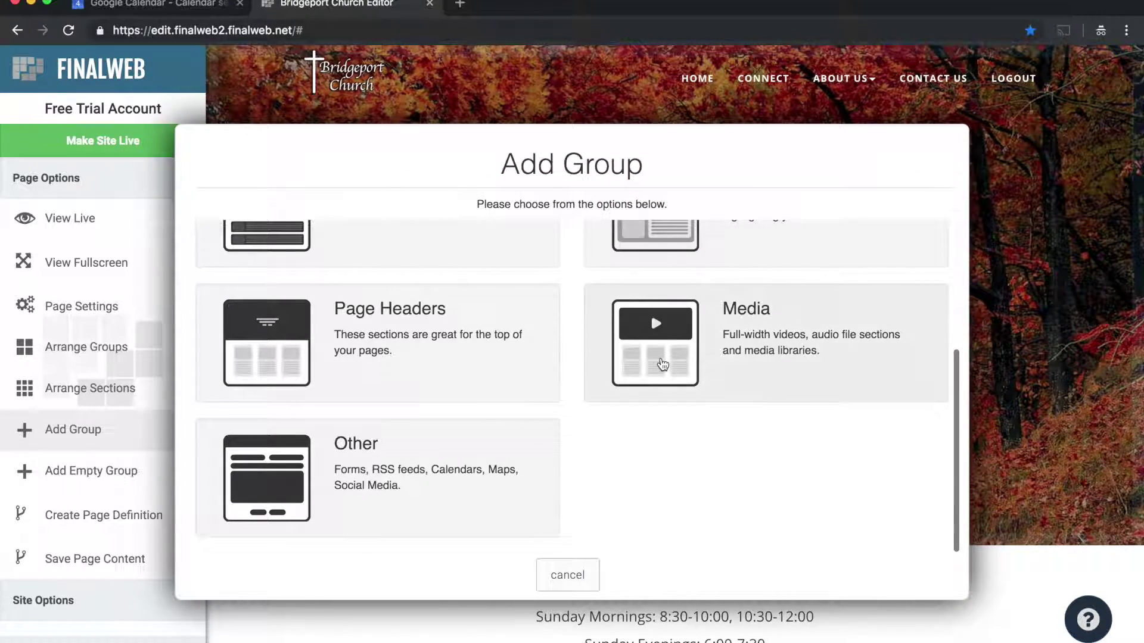
{"action": "scroll", "coordinate": [656, 365], "scroll_direction": "up", "scroll_amount": 3}
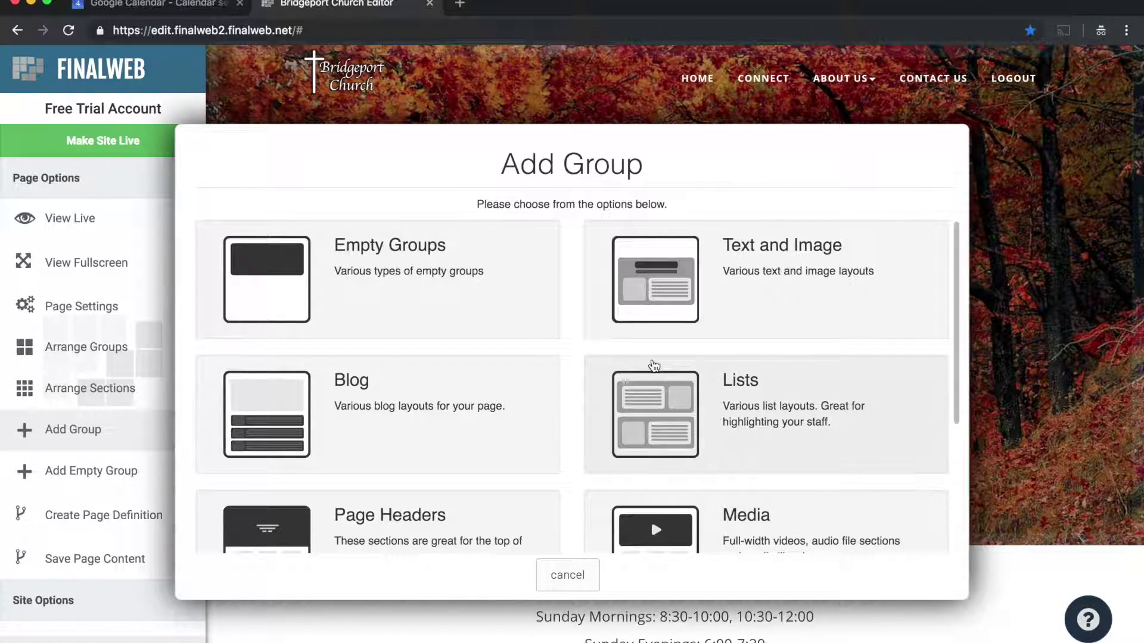
{"action": "left_click", "coordinate": [370, 270]}
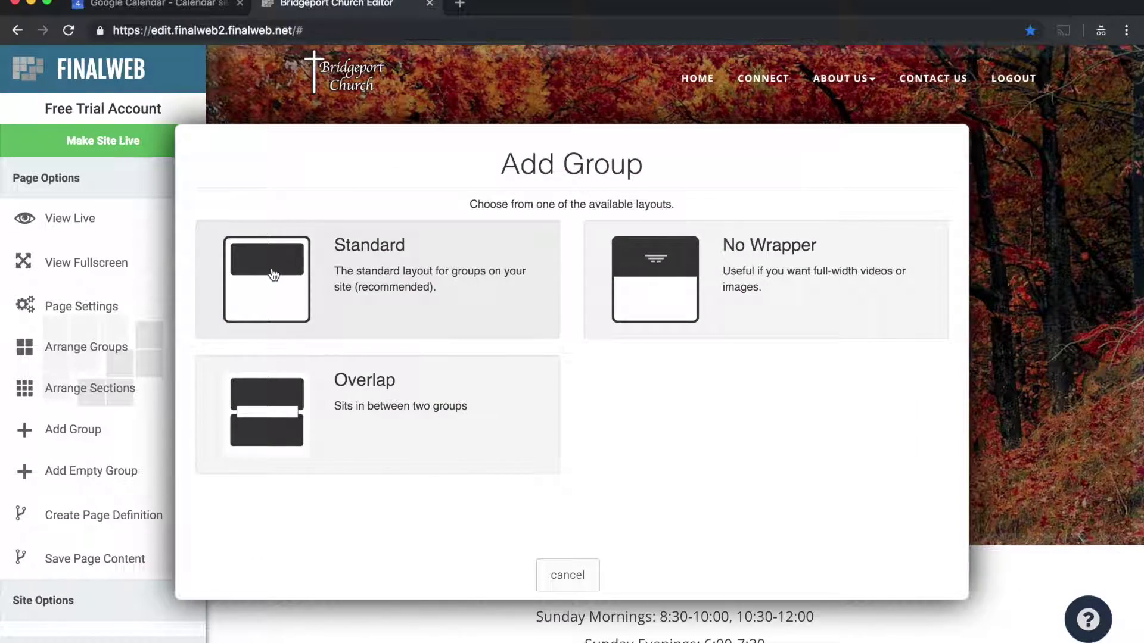
{"action": "left_click", "coordinate": [268, 274]}
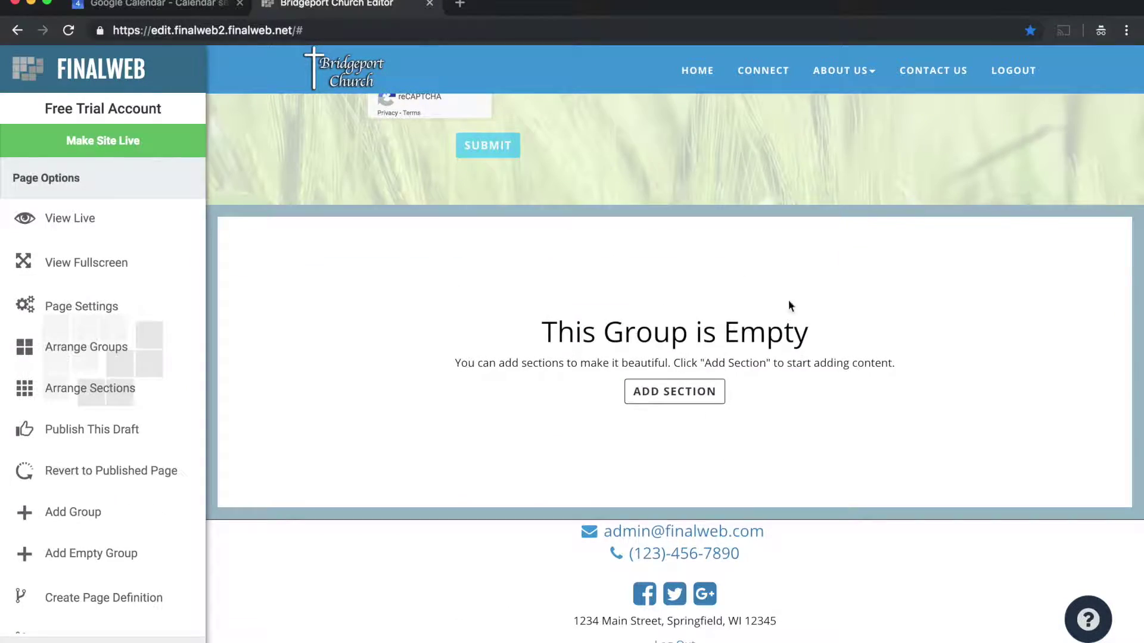
Add an Upcoming Events section with the pasted church Calendar ID, creating the Coming Up list
{"action": "left_click", "coordinate": [658, 394]}
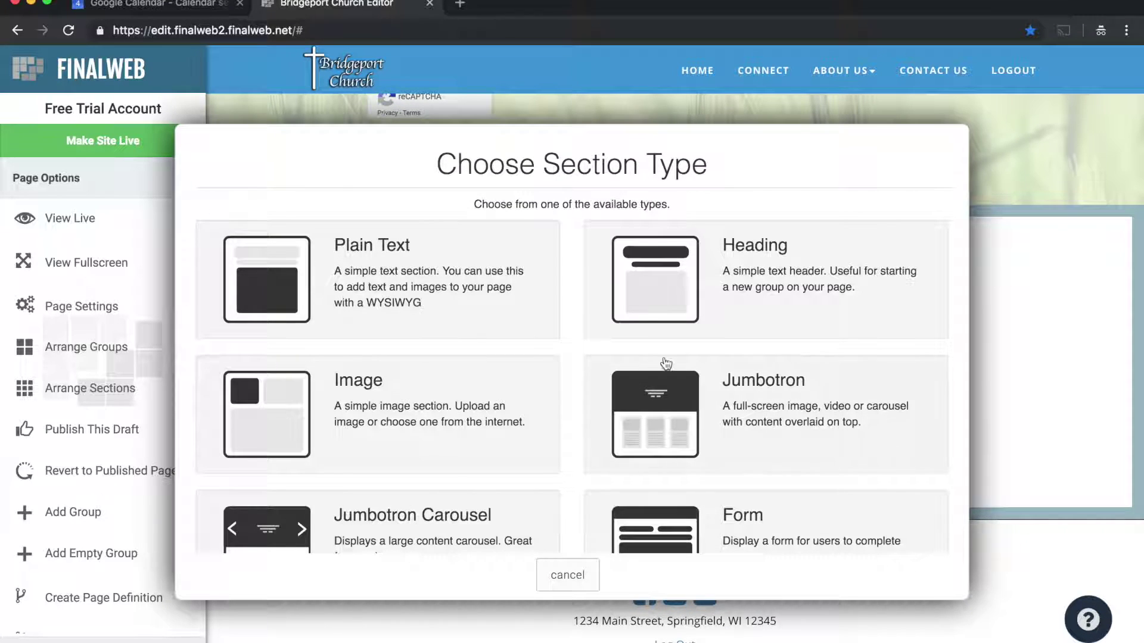
{"action": "scroll", "coordinate": [694, 362], "scroll_direction": "down", "scroll_amount": 15}
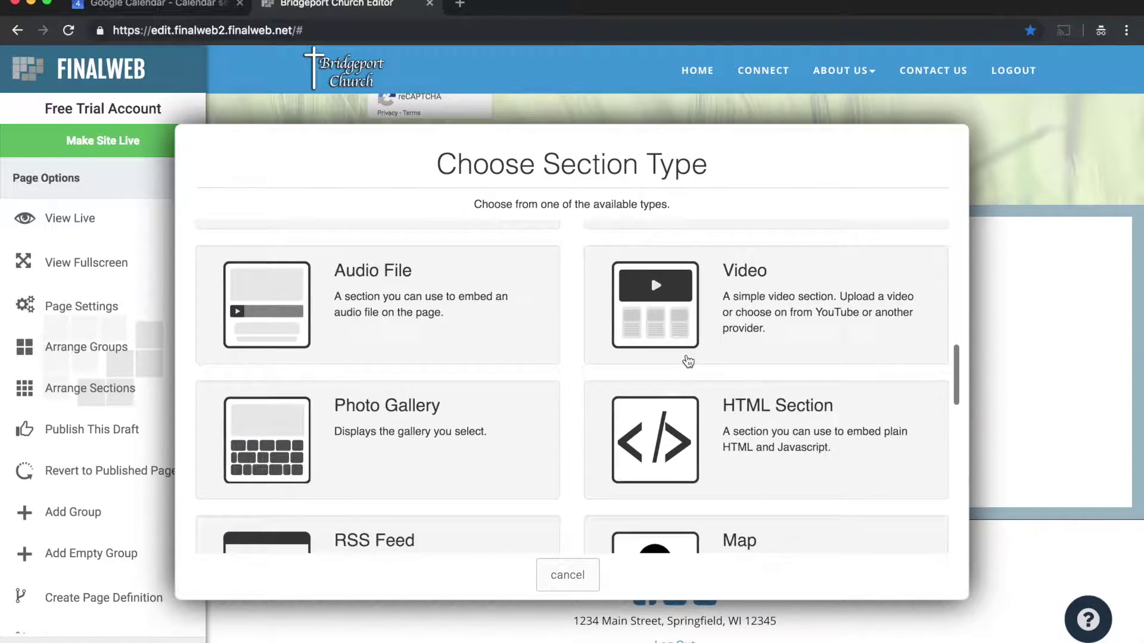
{"action": "scroll", "coordinate": [688, 362], "scroll_direction": "down", "scroll_amount": 7}
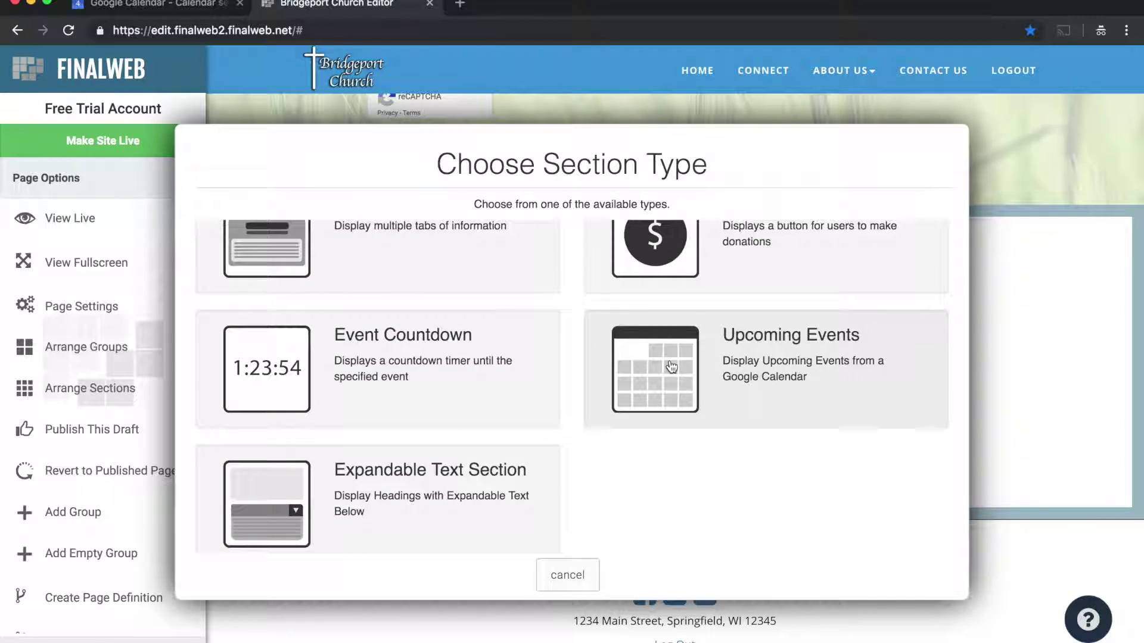
{"action": "left_click", "coordinate": [872, 390]}
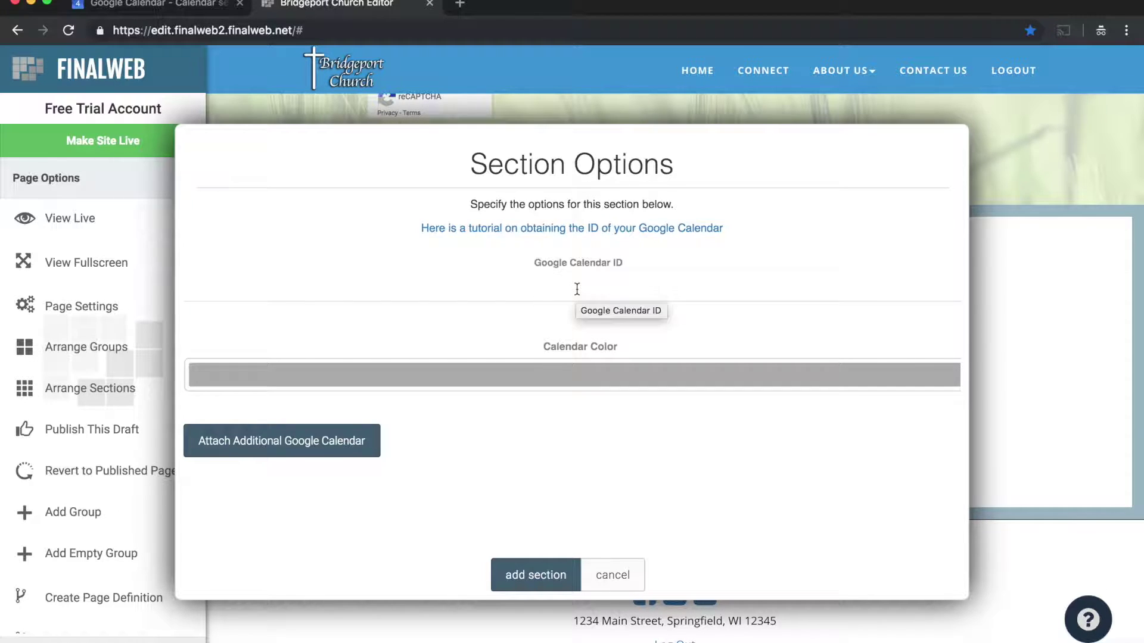
{"action": "left_click", "coordinate": [189, 5]}
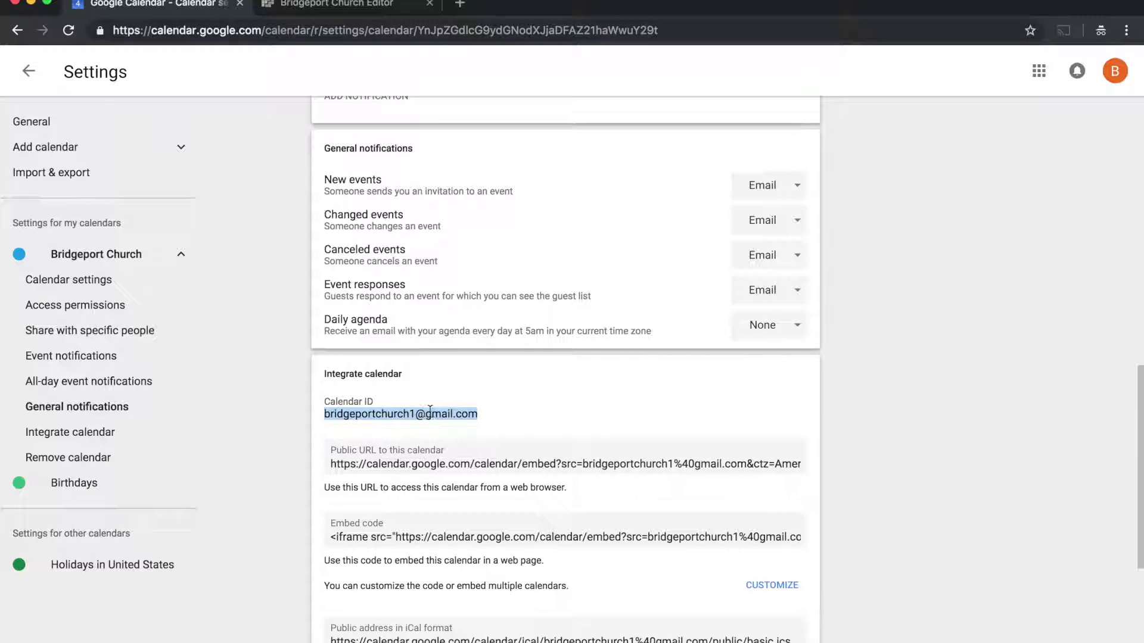
{"action": "left_click", "coordinate": [334, 5]}
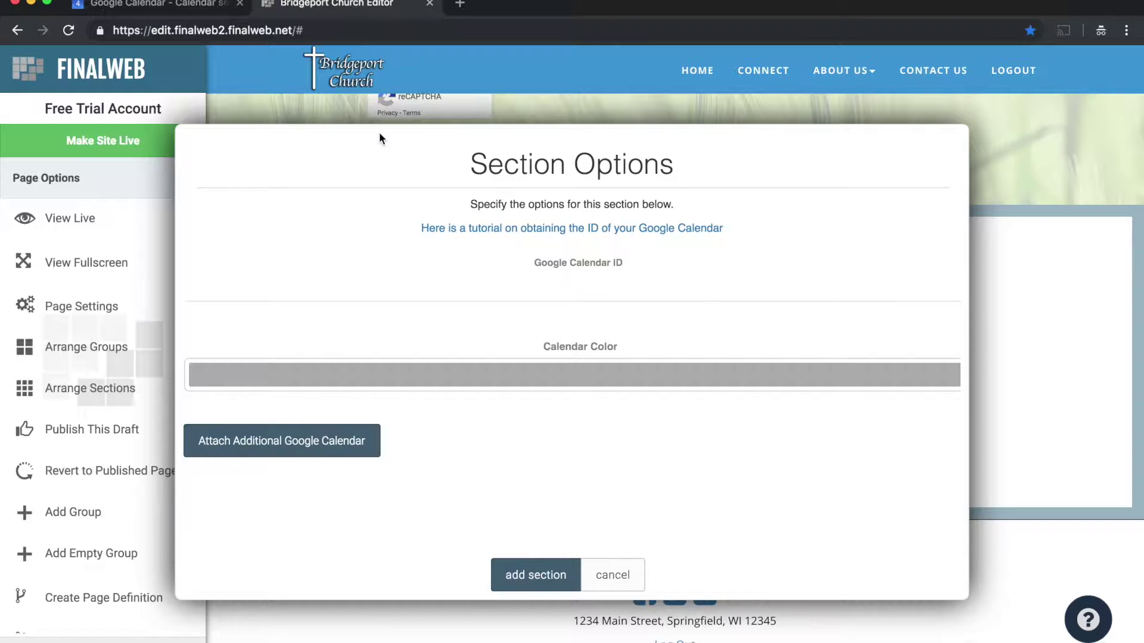
{"action": "left_click", "coordinate": [353, 294]}
{"action": "key", "text": "super+v"}
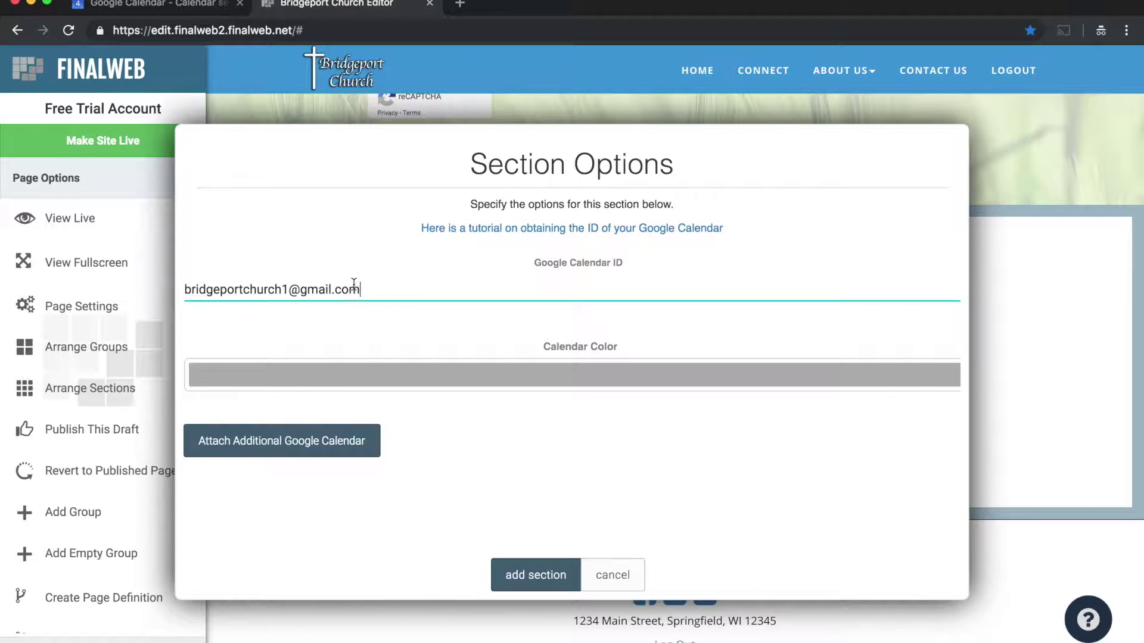
{"action": "left_click", "coordinate": [529, 575]}
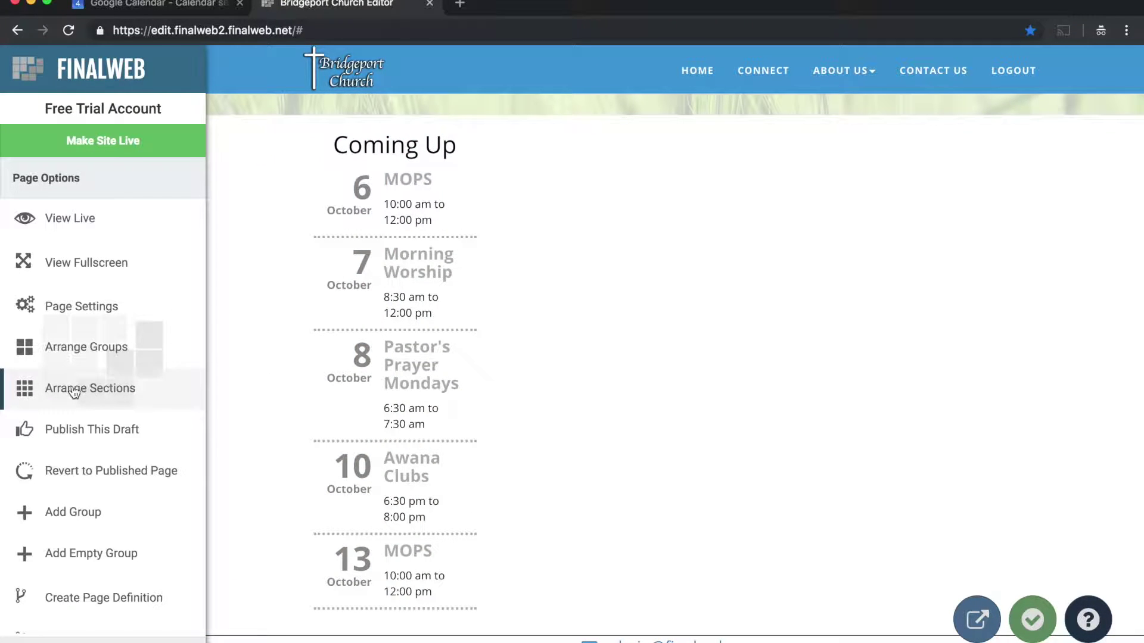
Stretch the Coming Up section's corner so it spans the full group width
{"action": "left_click", "coordinate": [102, 395]}
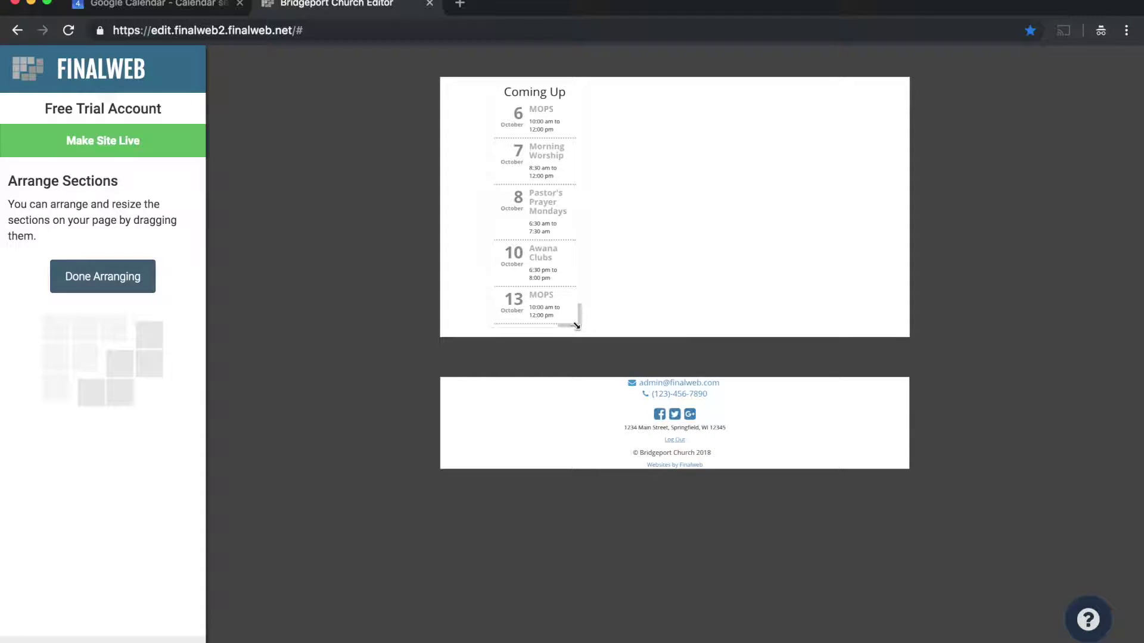
{"action": "left_click_drag", "start_coordinate": [578, 325], "coordinate": [854, 282]}
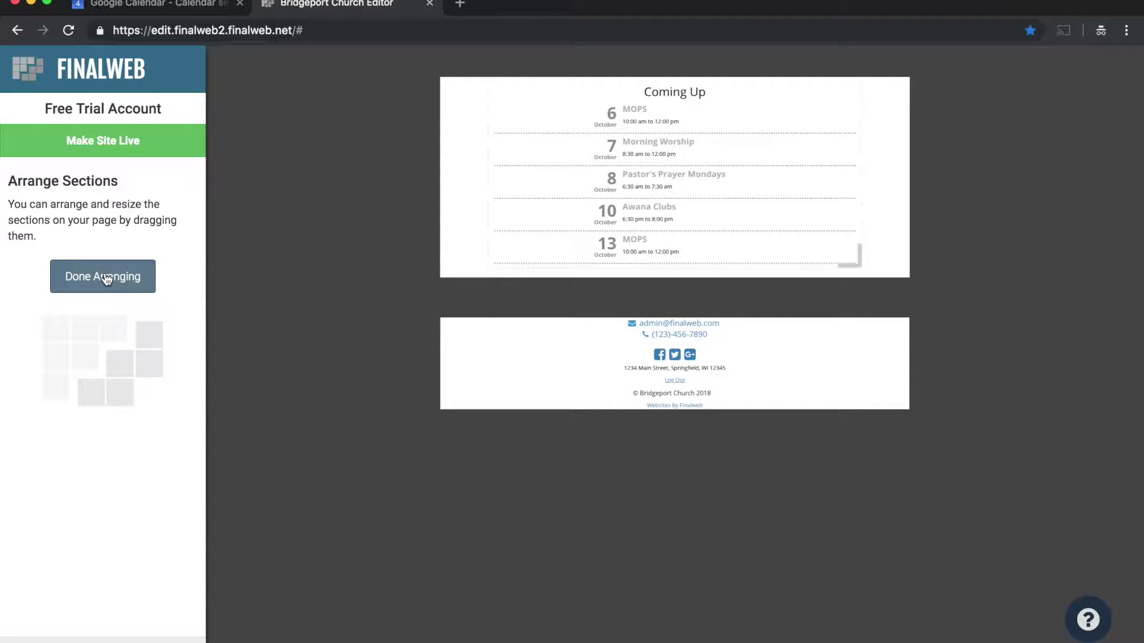
{"action": "left_click", "coordinate": [128, 281]}
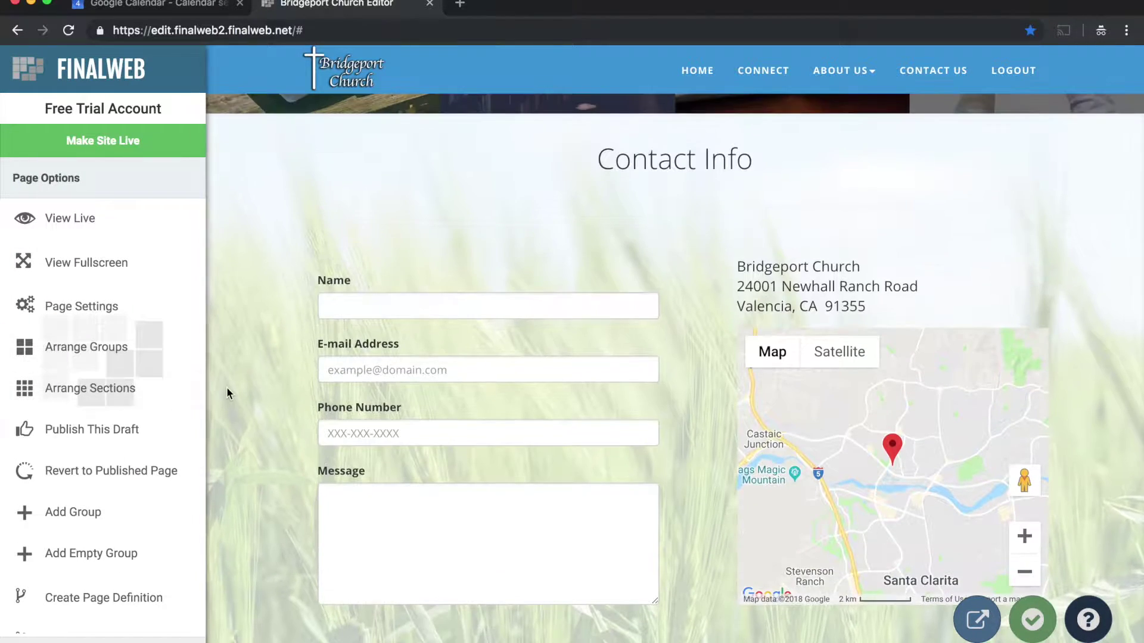
Publish the draft page with the widened Coming Up list using Publish Now
{"action": "scroll", "coordinate": [230, 396], "scroll_direction": "down", "scroll_amount": 10}
{"action": "scroll", "coordinate": [241, 391], "scroll_direction": "down", "scroll_amount": 1}
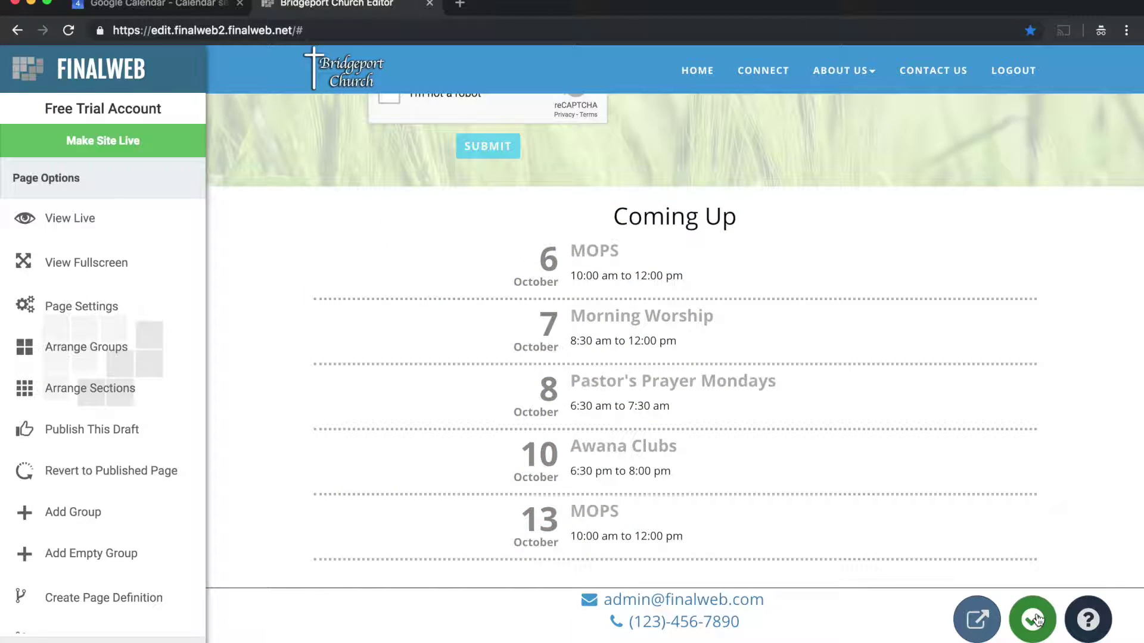
{"action": "left_click", "coordinate": [1032, 620]}
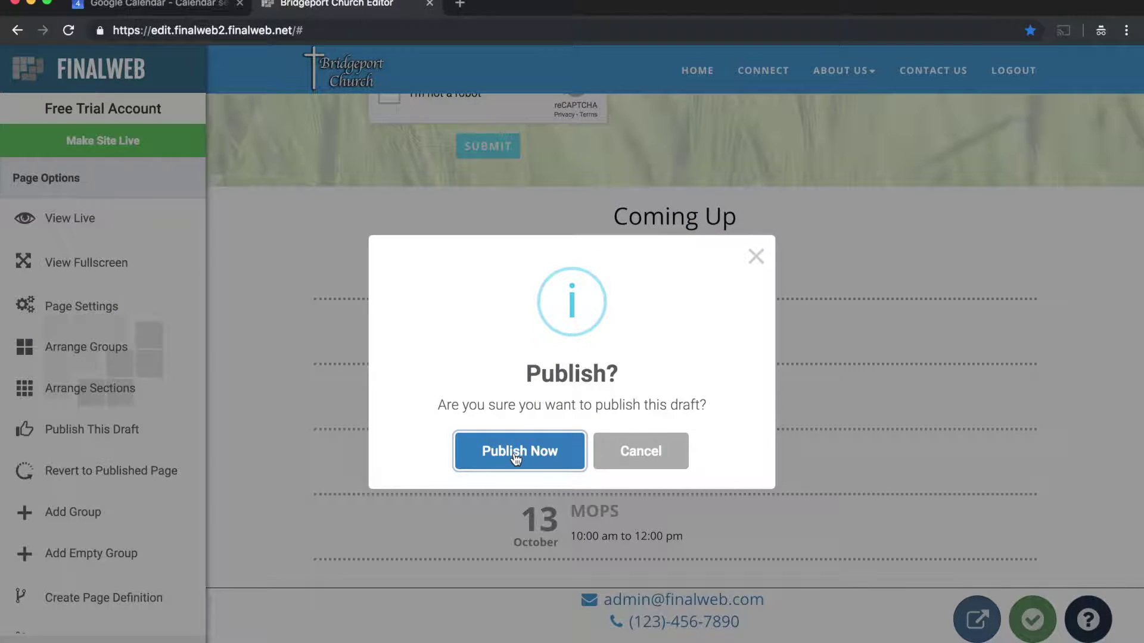
{"action": "left_click", "coordinate": [516, 458]}
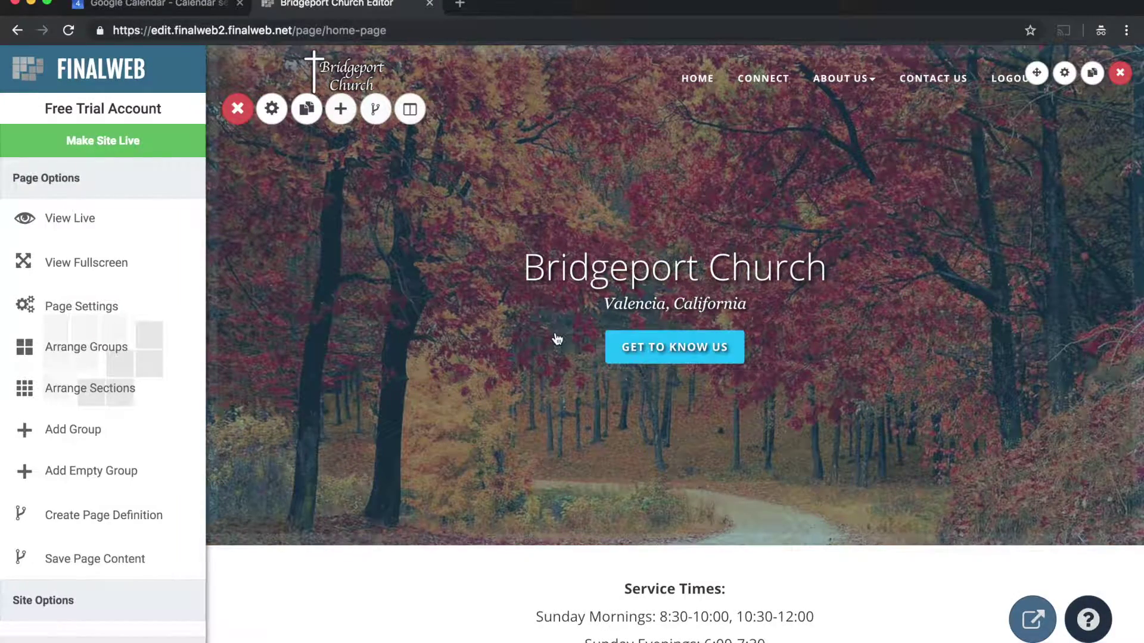
Add a second empty Standard-layout group below the Coming Up list
{"action": "scroll", "coordinate": [424, 350], "scroll_direction": "down", "scroll_amount": 2}
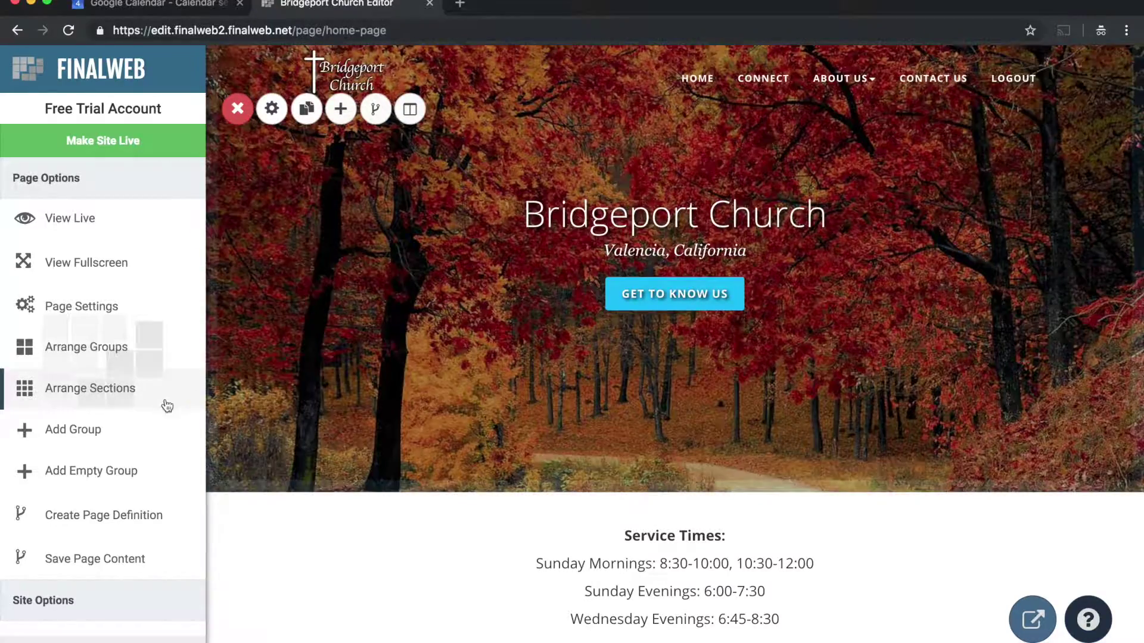
{"action": "left_click", "coordinate": [92, 430]}
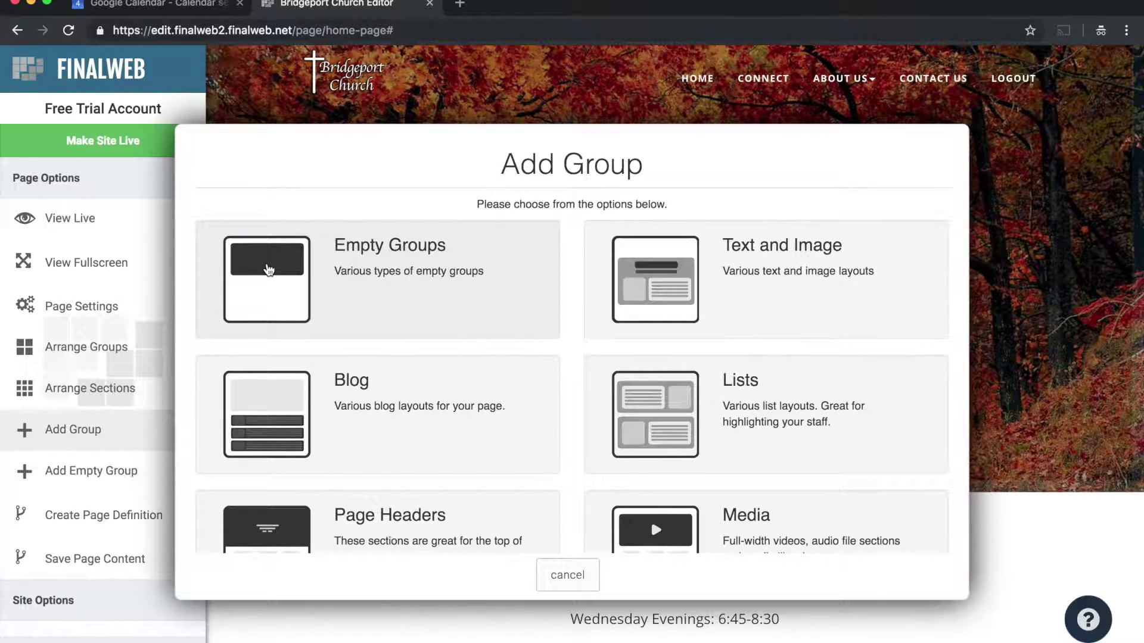
{"action": "left_click", "coordinate": [268, 259]}
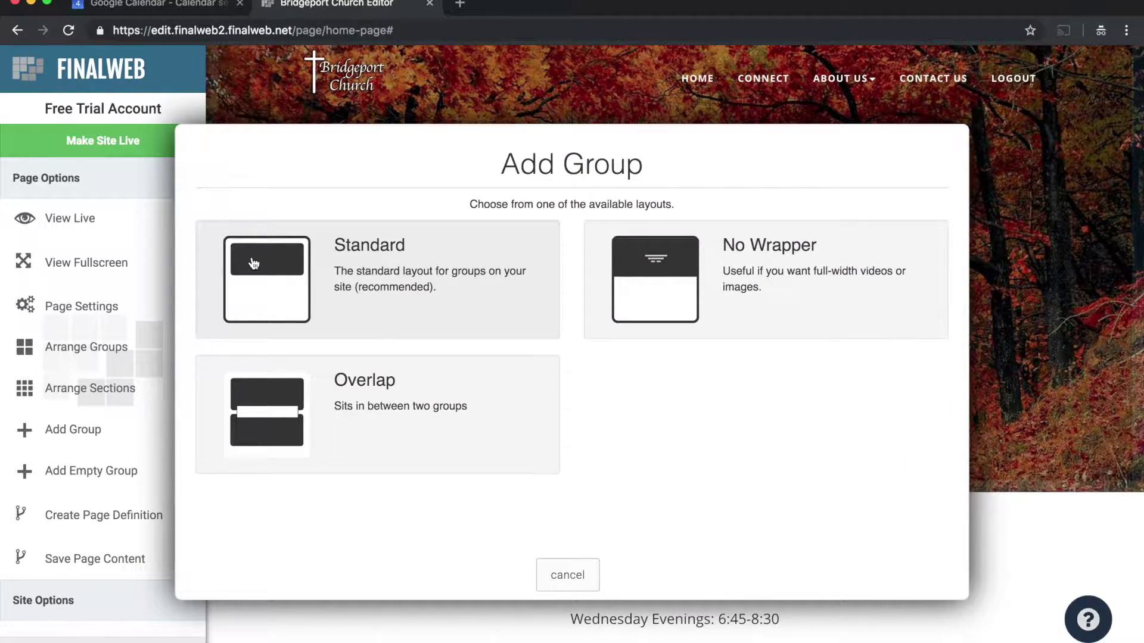
{"action": "left_click", "coordinate": [255, 257]}
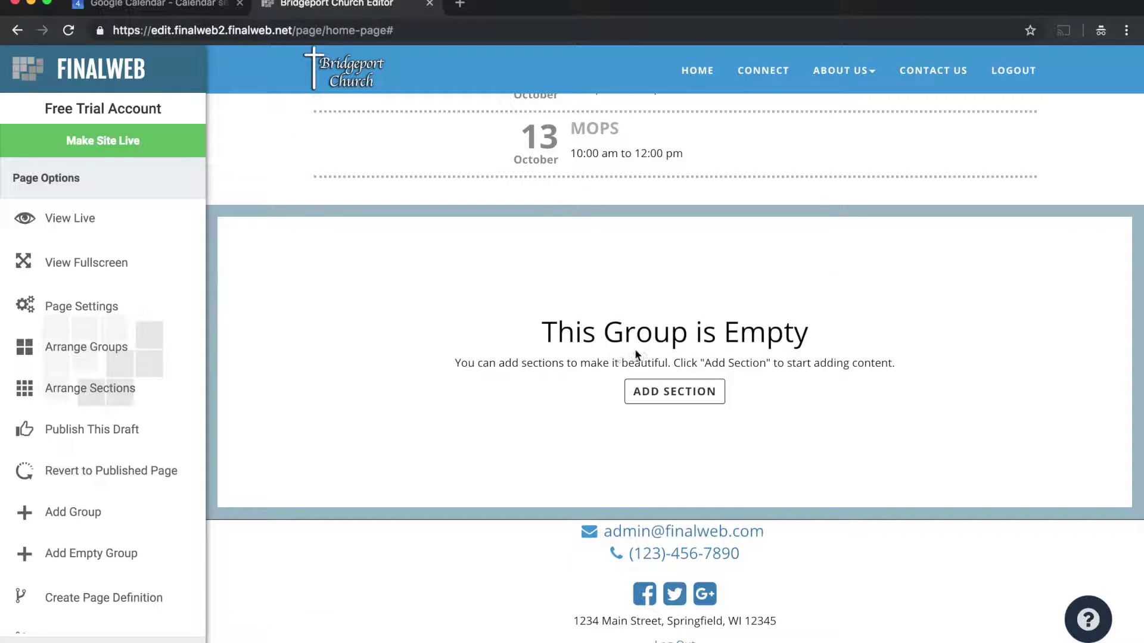
Add a Calendar section to the new group using the pasted church Google Calendar ID
{"action": "left_click", "coordinate": [666, 393]}
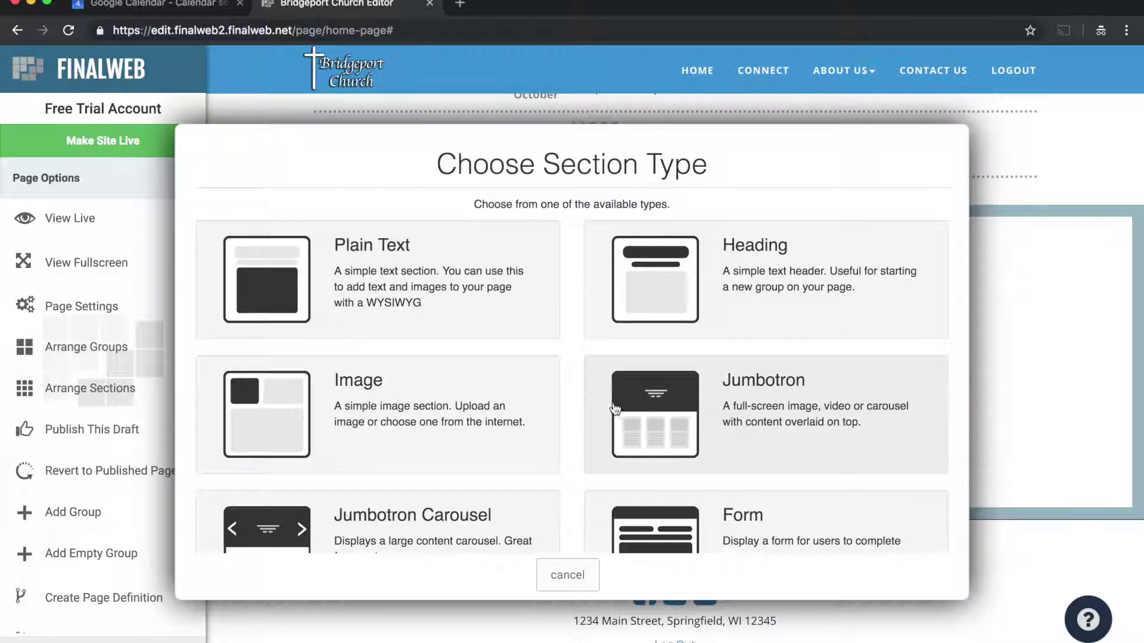
{"action": "scroll", "coordinate": [524, 398], "scroll_direction": "down", "scroll_amount": 2}
{"action": "scroll", "coordinate": [522, 396], "scroll_direction": "down", "scroll_amount": 4}
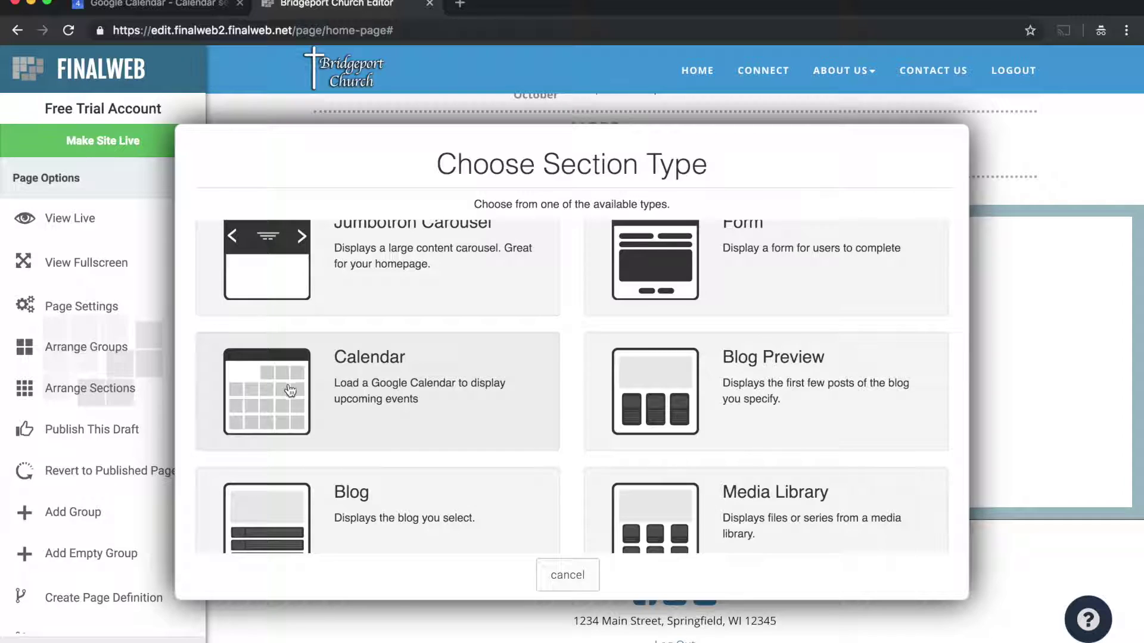
{"action": "left_click", "coordinate": [290, 390]}
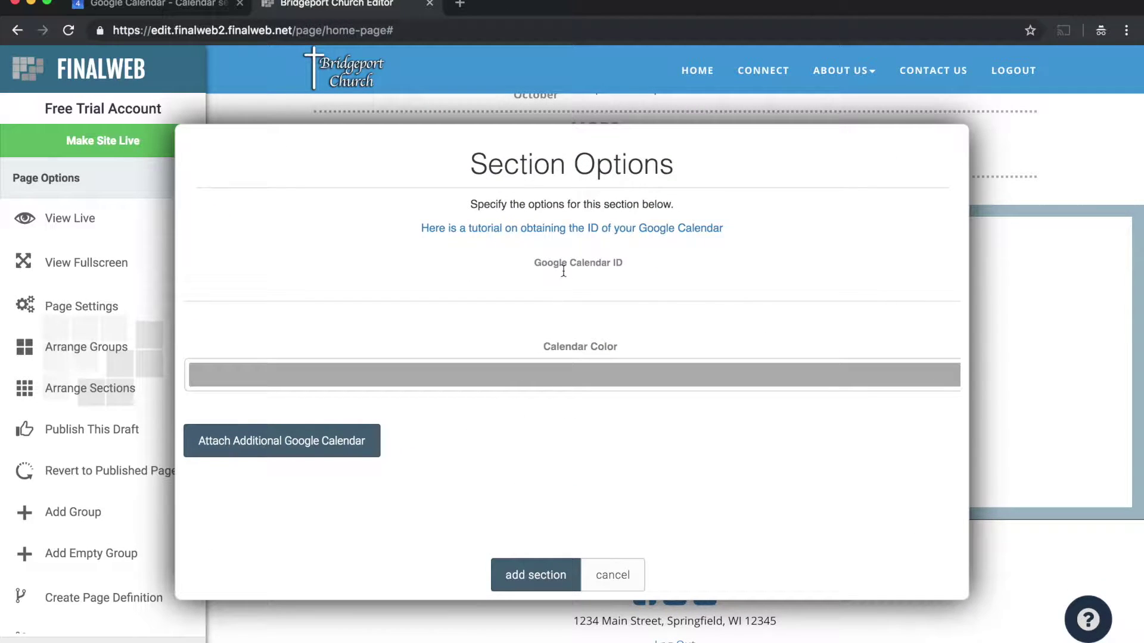
{"action": "left_click", "coordinate": [256, 289]}
{"action": "left_click", "coordinate": [167, 5]}
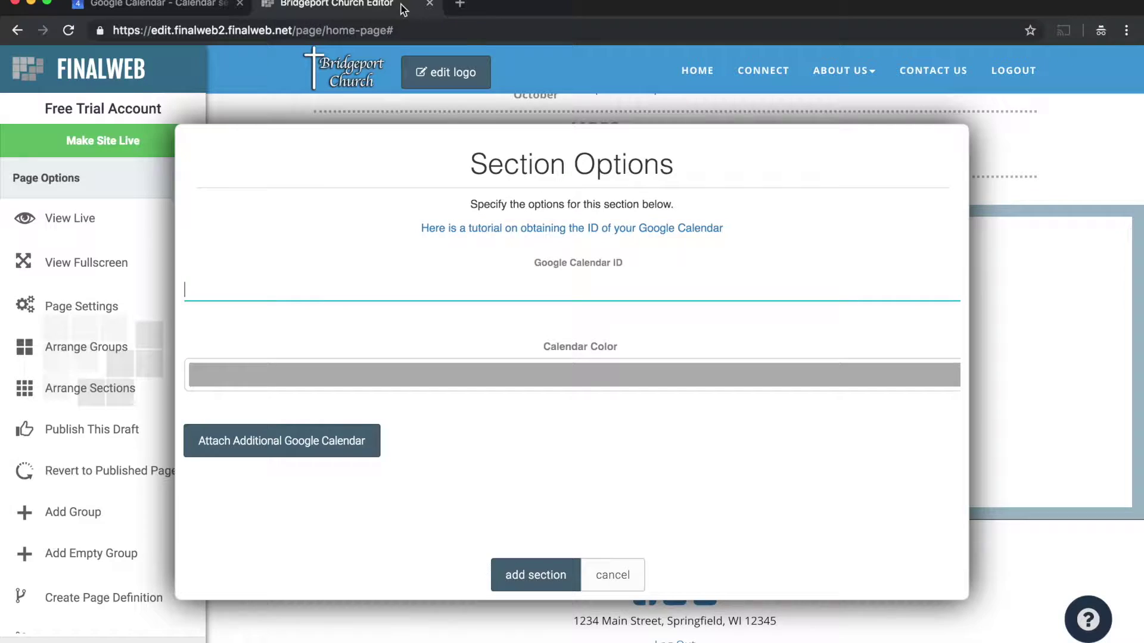
{"action": "left_click", "coordinate": [352, 5]}
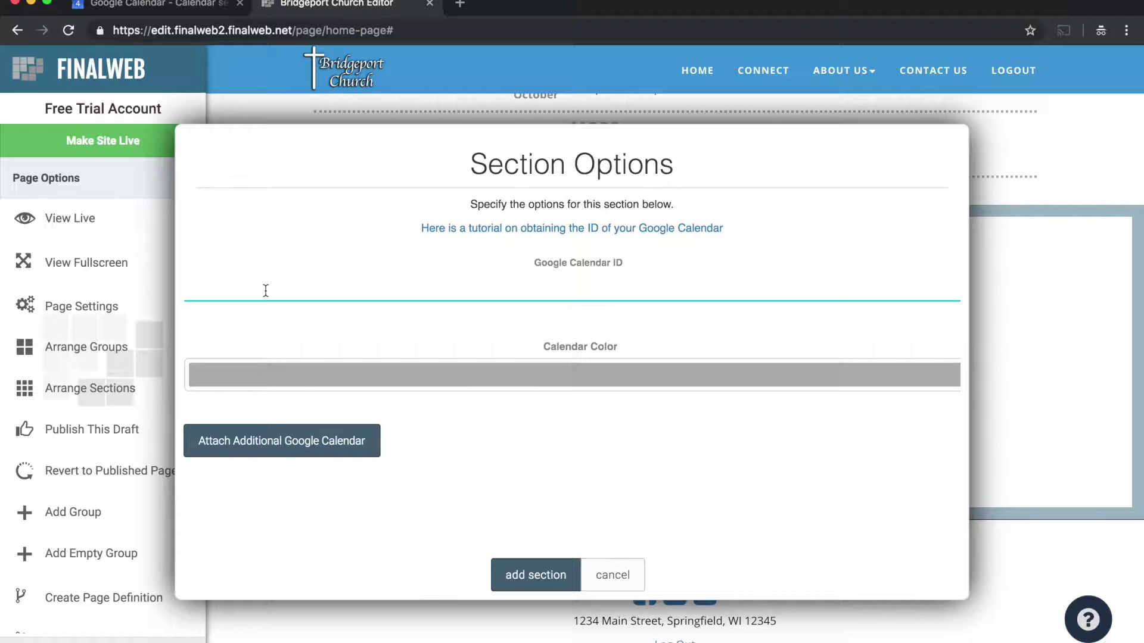
{"action": "key", "text": "super+v"}
{"action": "left_click", "coordinate": [534, 575]}
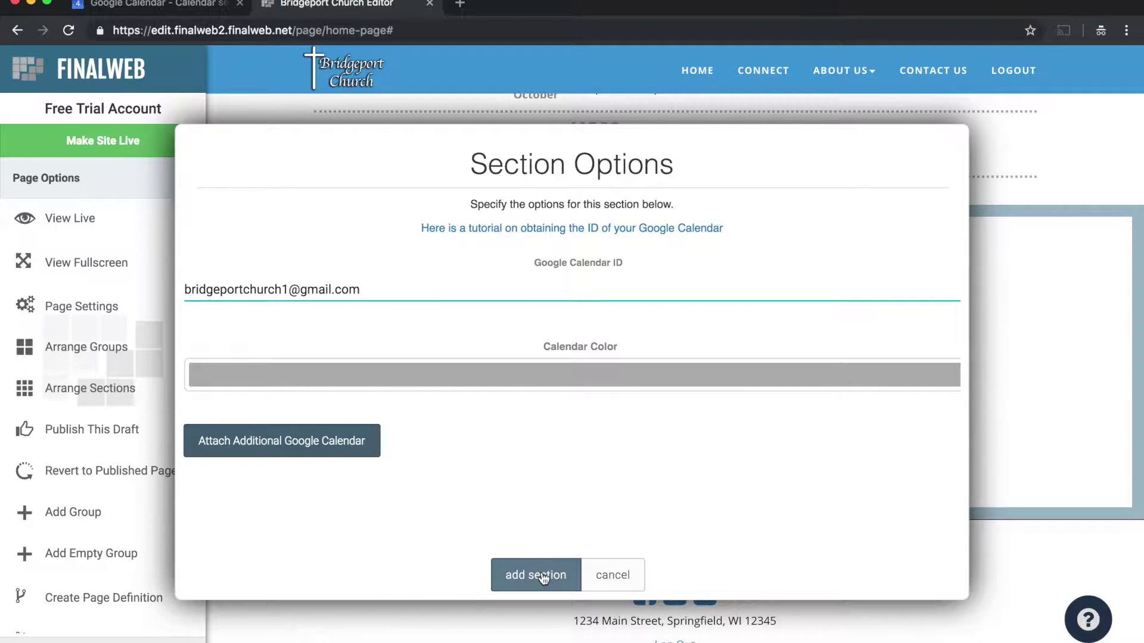
Review the October 2018 calendar section, then return to Google Calendar's month view
{"action": "scroll", "coordinate": [552, 384], "scroll_direction": "up", "scroll_amount": 2}
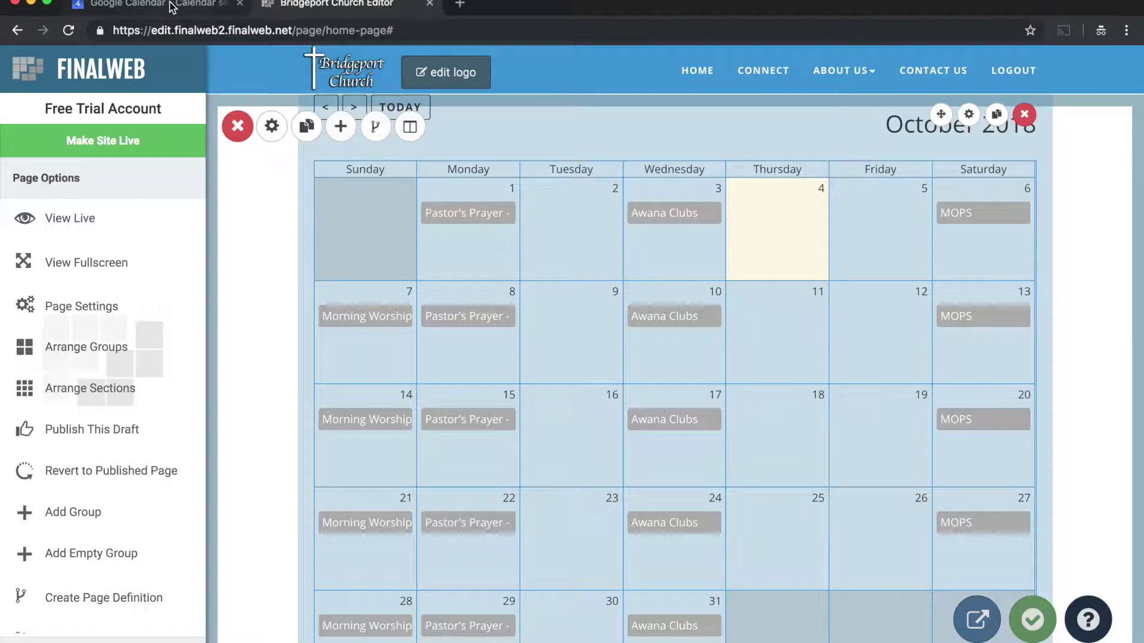
{"action": "left_click", "coordinate": [215, 8]}
{"action": "left_click", "coordinate": [30, 72]}
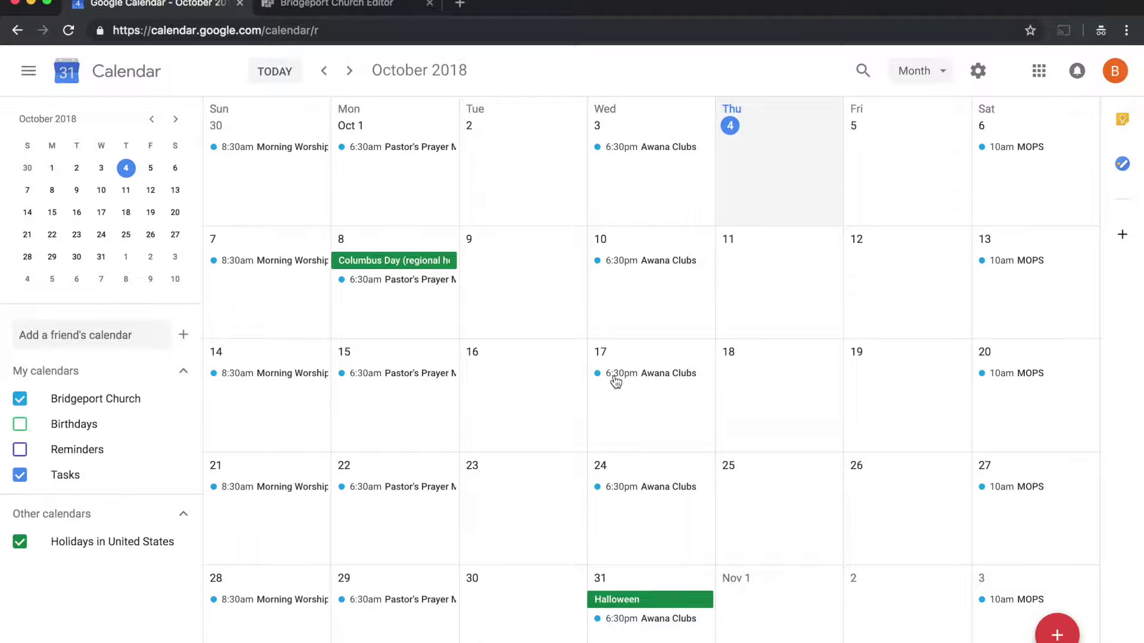
Review the Oct 15 Pastor's Prayer Mondays event details, then go back to the Bridgeport Church editor
{"action": "left_click", "coordinate": [364, 375]}
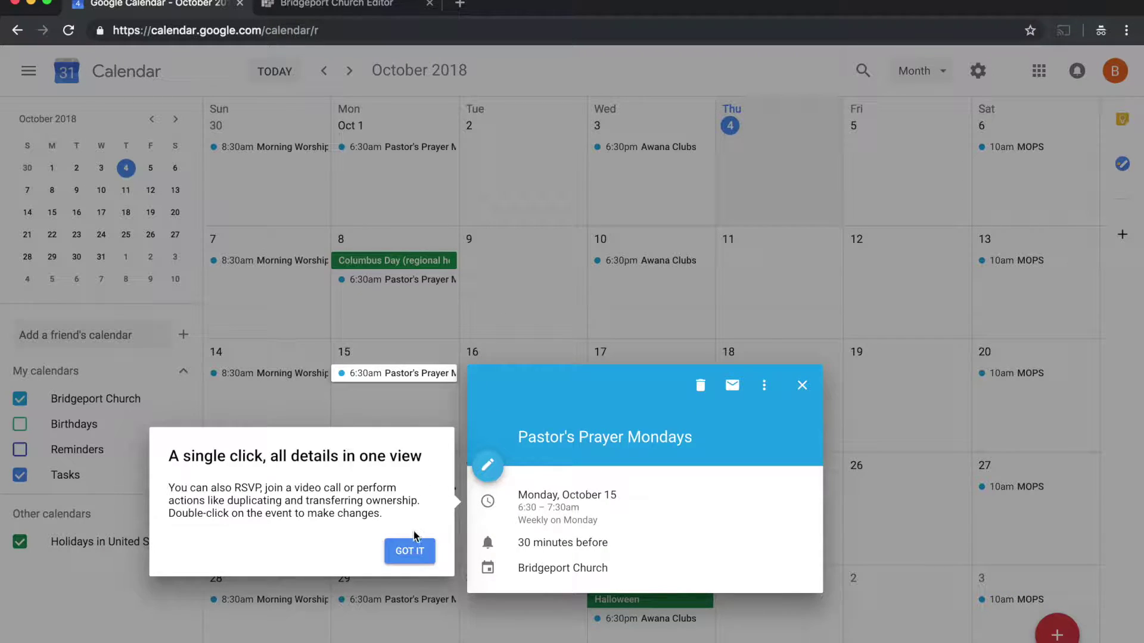
{"action": "left_click", "coordinate": [417, 551]}
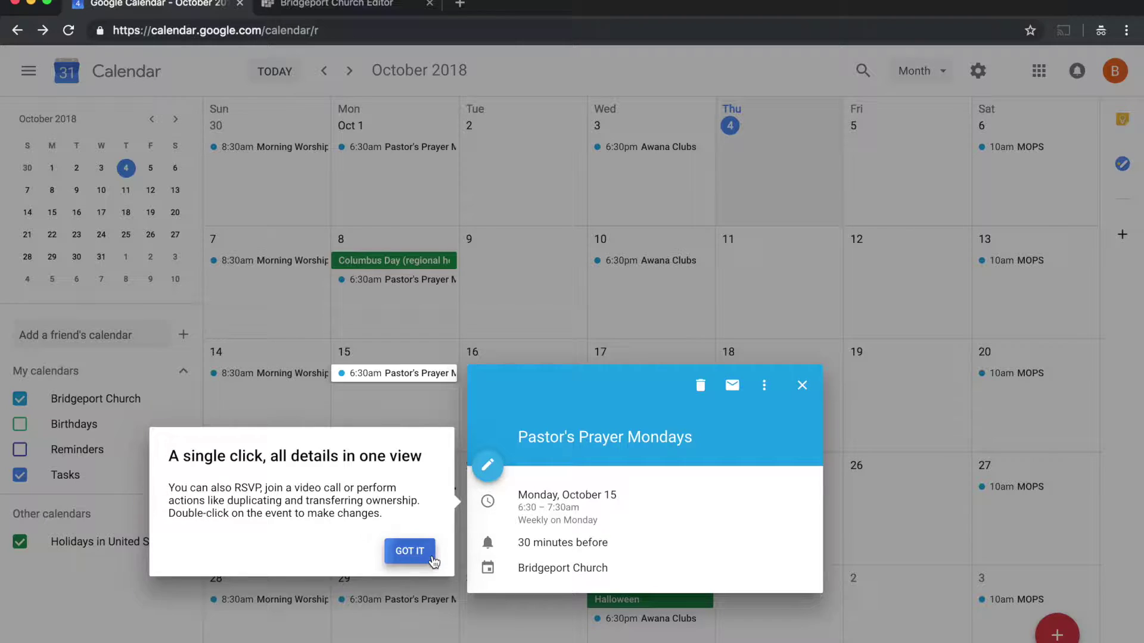
{"action": "left_click", "coordinate": [802, 385]}
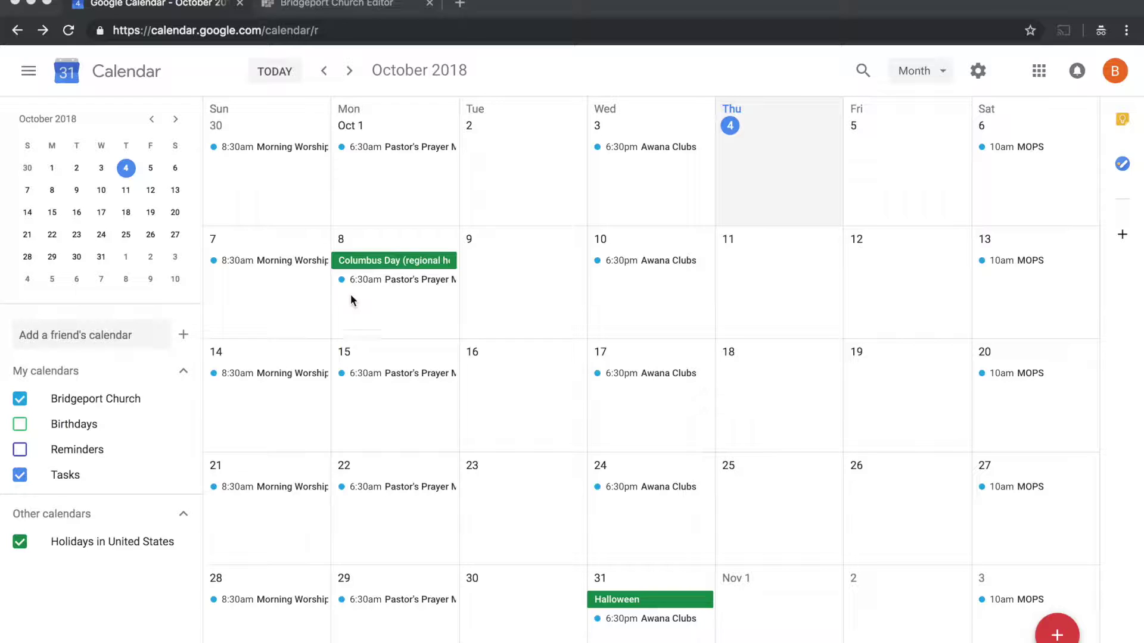
{"action": "left_click", "coordinate": [313, 7]}
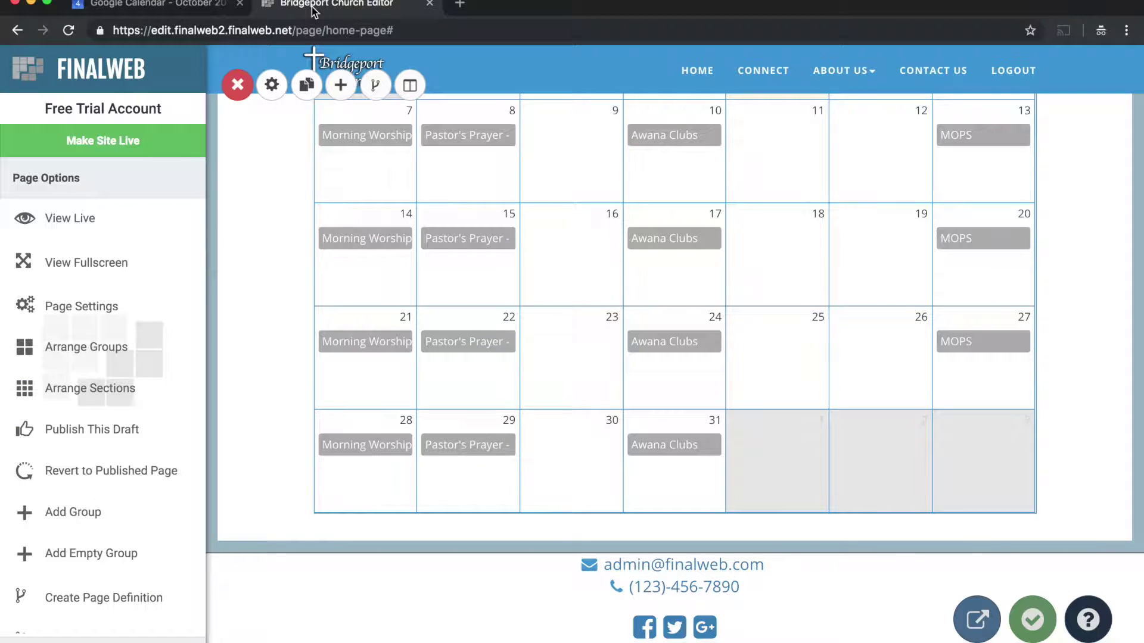
{"action": "scroll", "coordinate": [244, 285], "scroll_direction": "up", "scroll_amount": 3}
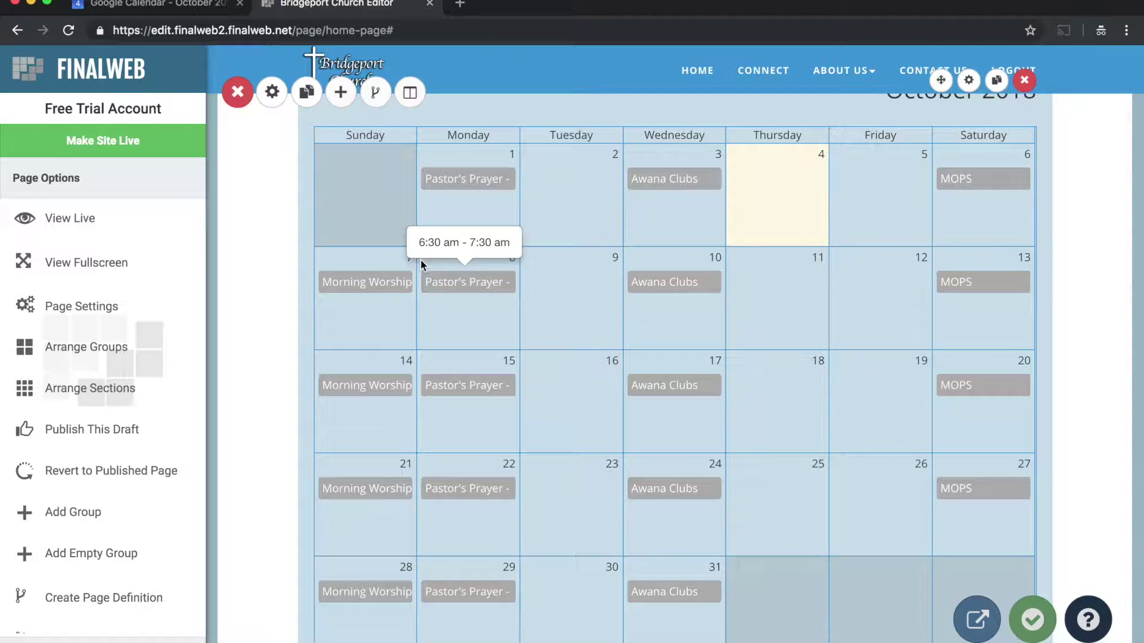
{"action": "scroll", "coordinate": [834, 187], "scroll_direction": "up", "scroll_amount": 2}
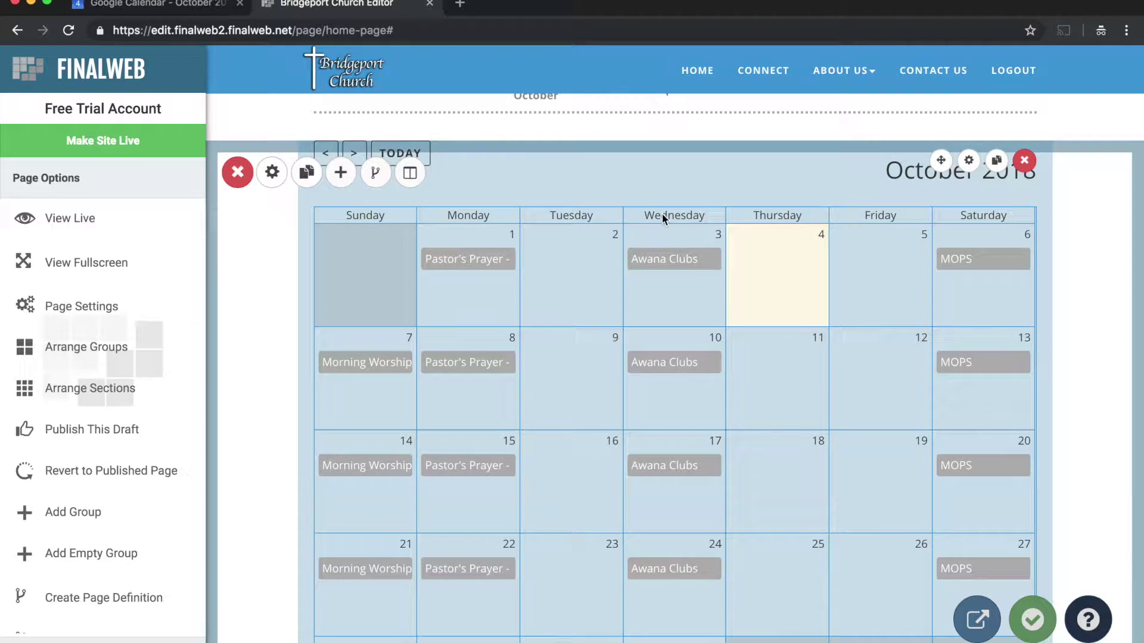
{"action": "left_click", "coordinate": [970, 162]}
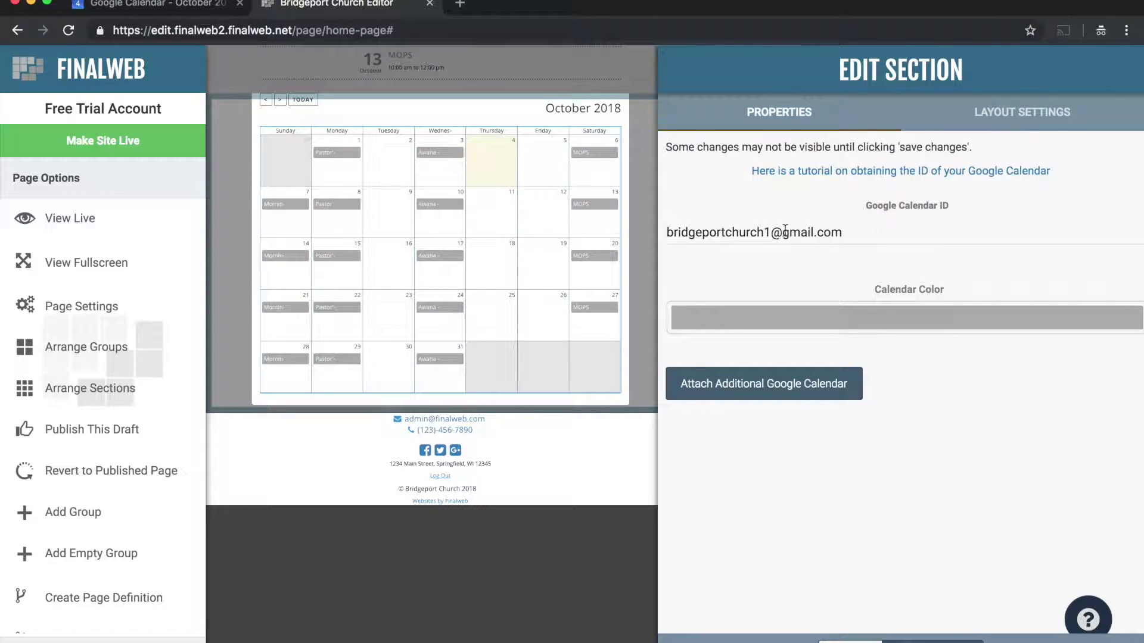
{"action": "left_click_drag", "start_coordinate": [854, 228], "coordinate": [665, 232]}
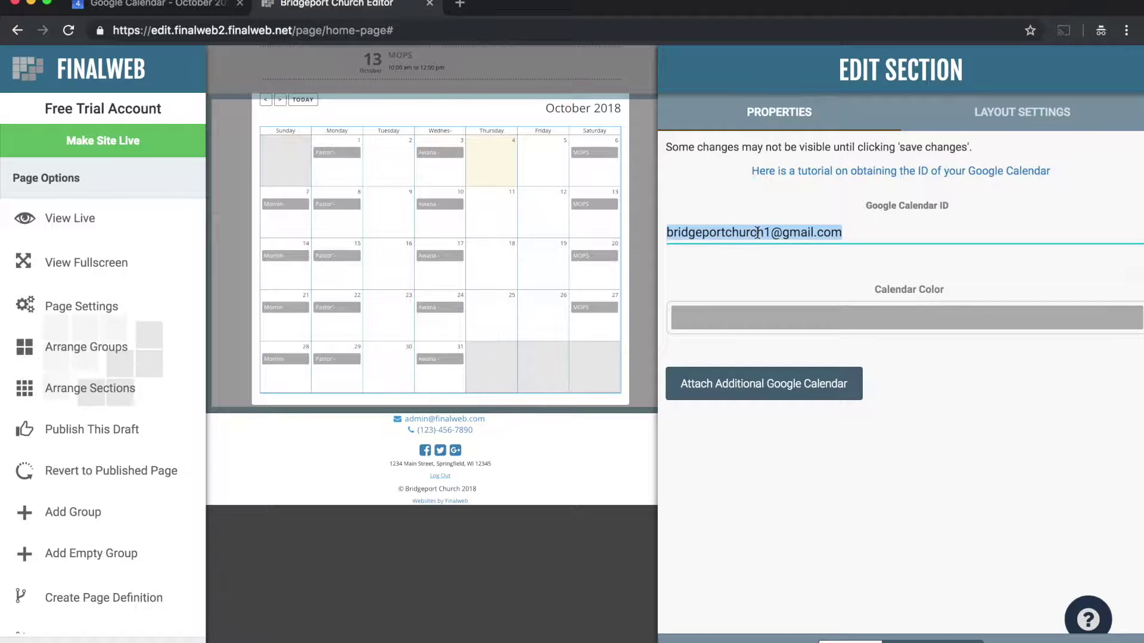
{"action": "left_click", "coordinate": [906, 640]}
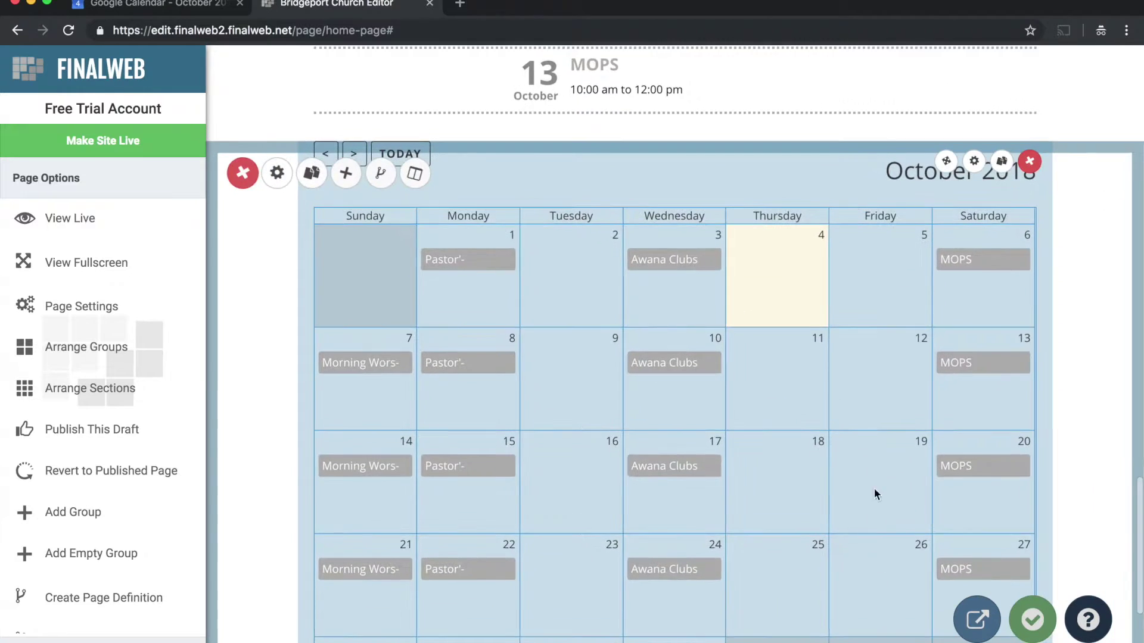
{"action": "scroll", "coordinate": [862, 370], "scroll_direction": "up", "scroll_amount": 5}
{"action": "scroll", "coordinate": [848, 359], "scroll_direction": "up", "scroll_amount": 3}
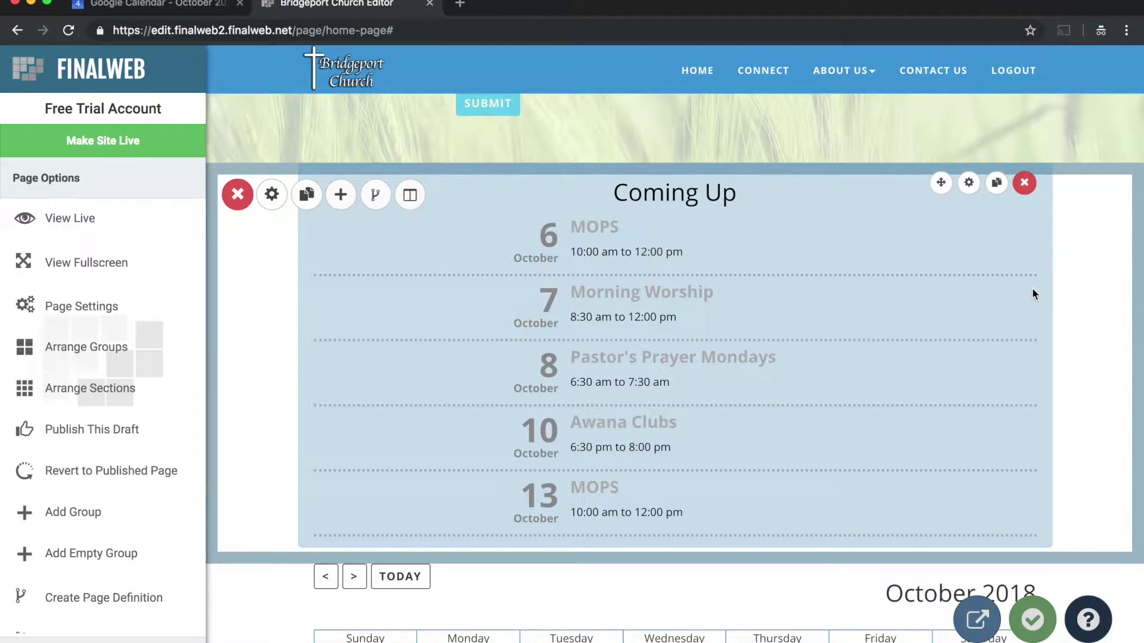
{"action": "left_click", "coordinate": [968, 184]}
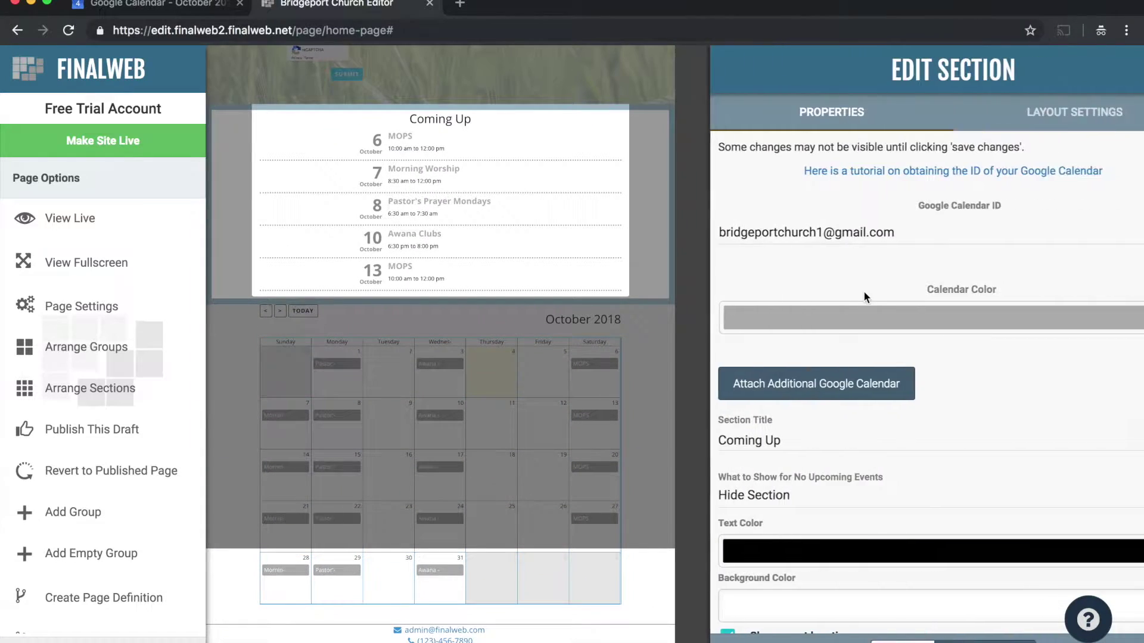
{"action": "left_click", "coordinate": [867, 229]}
{"action": "left_click_drag", "start_coordinate": [887, 228], "coordinate": [679, 229]}
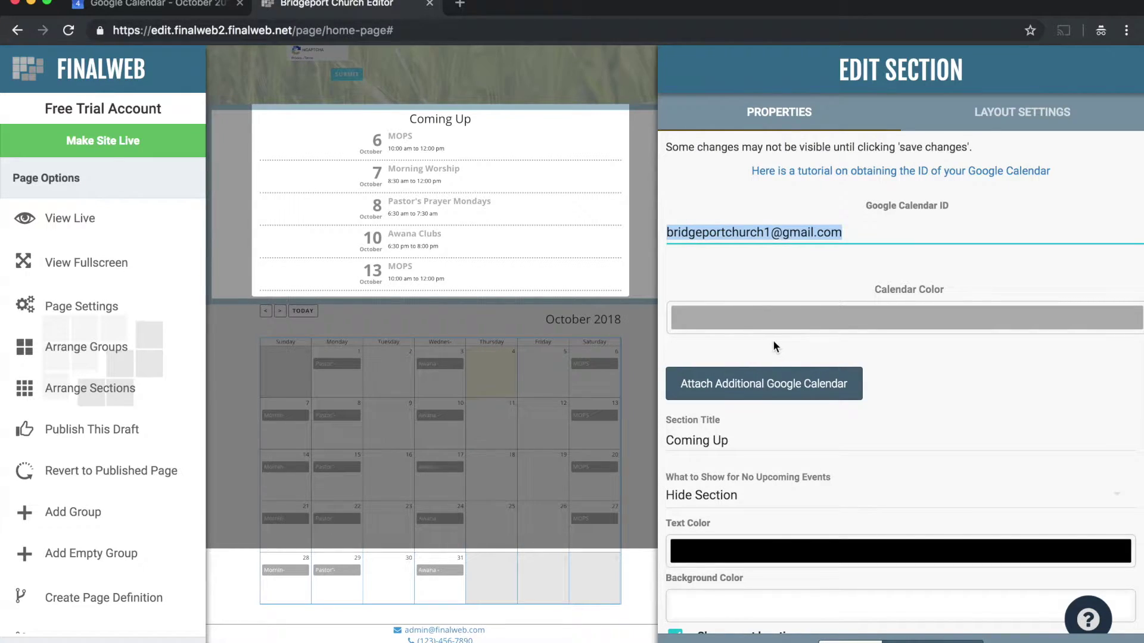
{"action": "left_click", "coordinate": [965, 641]}
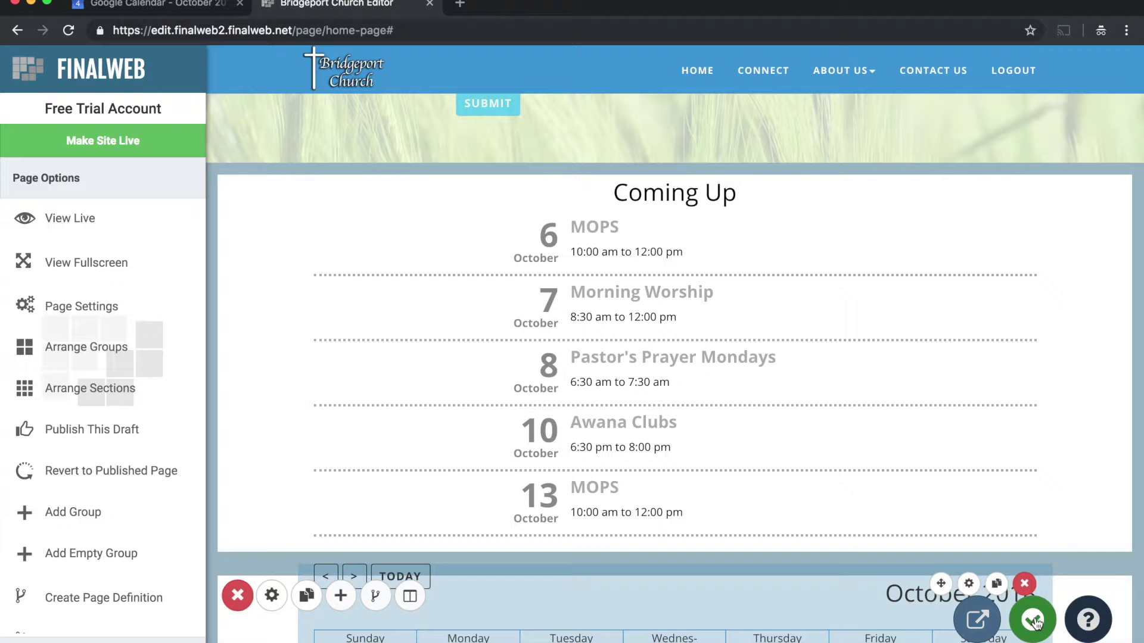
Publish the home page draft now and acknowledge the publish success message
{"action": "left_click", "coordinate": [1034, 621]}
{"action": "left_click", "coordinate": [539, 451]}
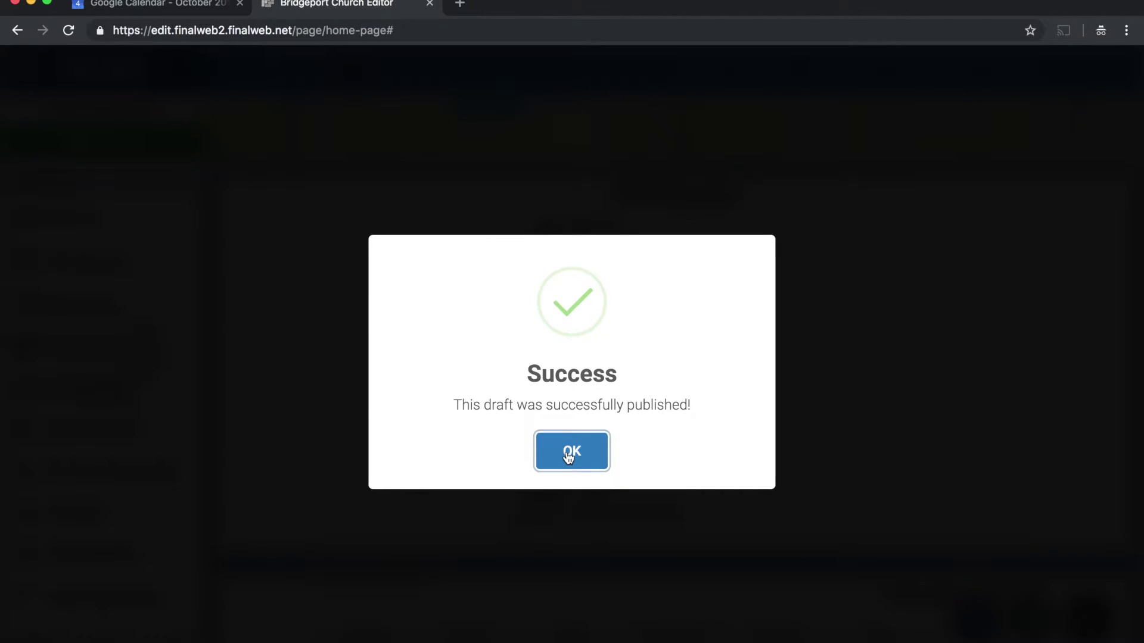
{"action": "left_click", "coordinate": [569, 456]}
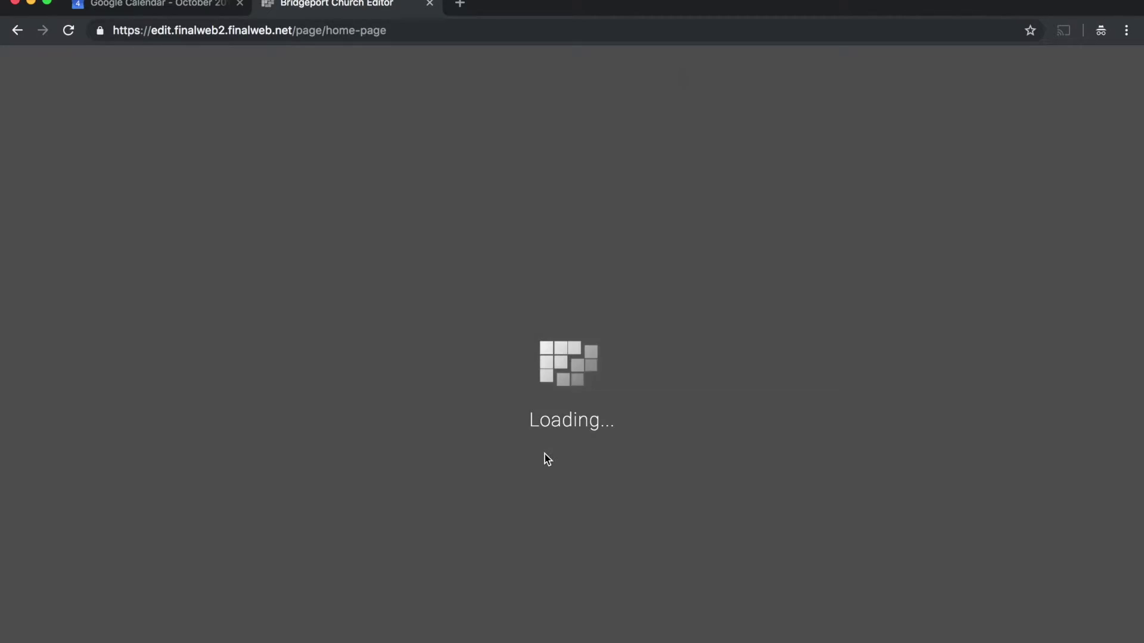